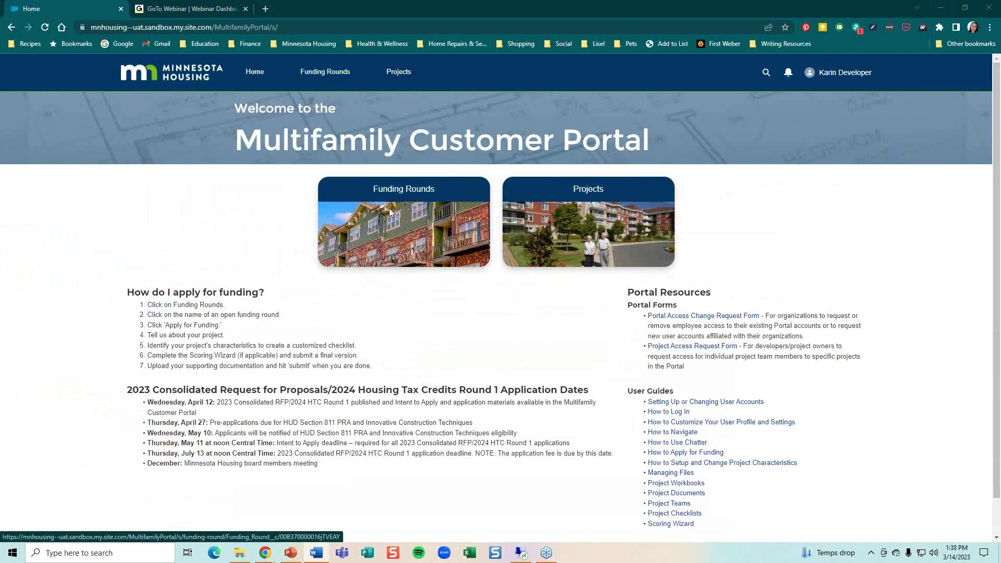
From Funding Rounds, open the 2023 RFP/2024 HTC Round 1 funding round
left_click(332, 80)
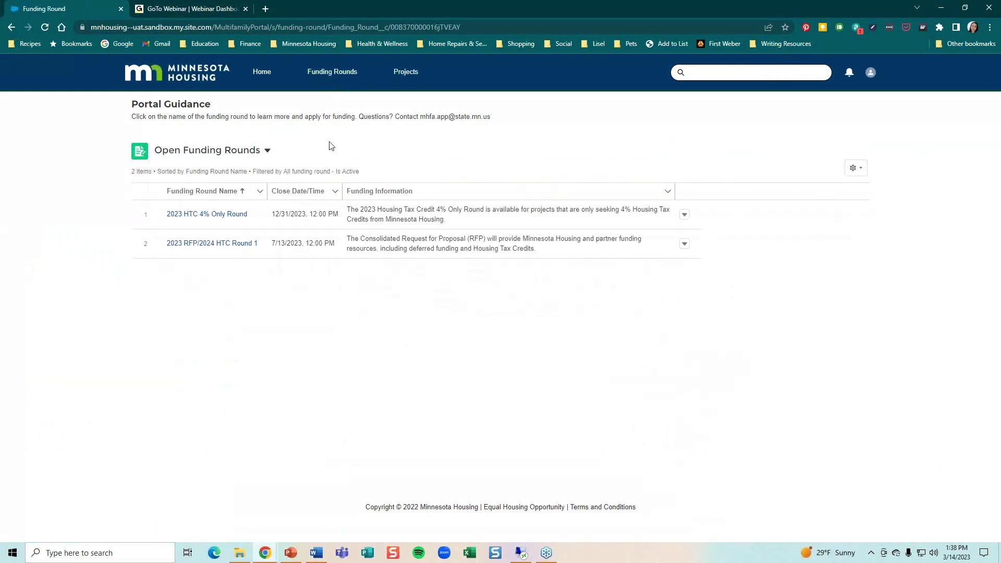
left_click(194, 247)
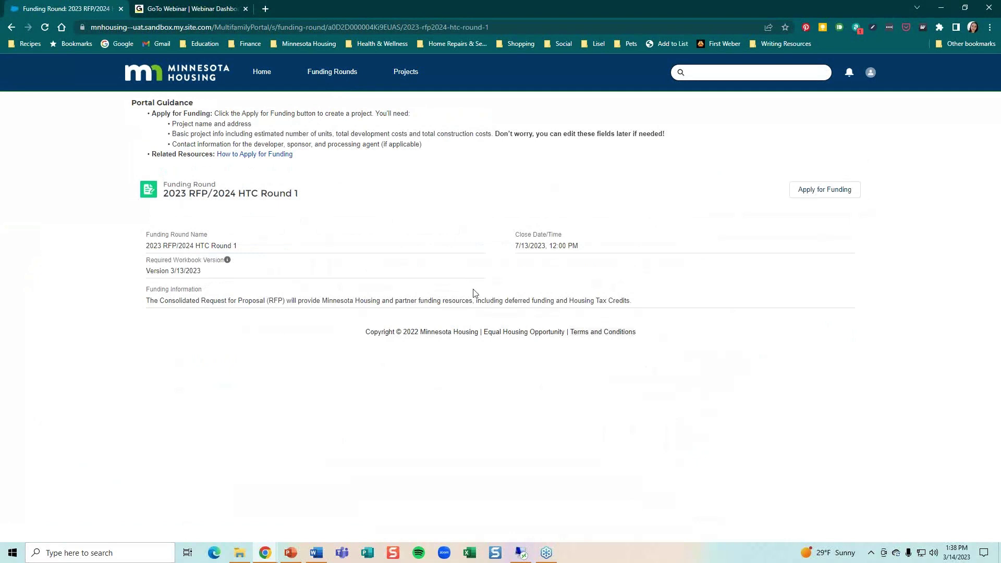
Start an Apply for Funding application for the 2023 RFP/2024 HTC Round 1 round
left_click(842, 195)
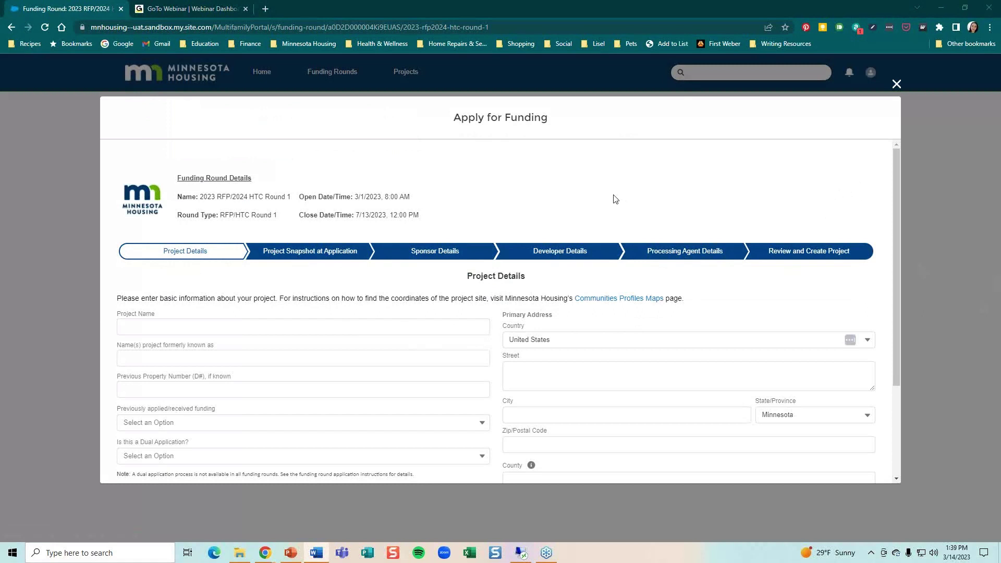
Name the project 'test', answer No to previous funding and Yes to Dual Application
scroll(618, 199, "down", 1)
scroll(617, 198, "down", 1)
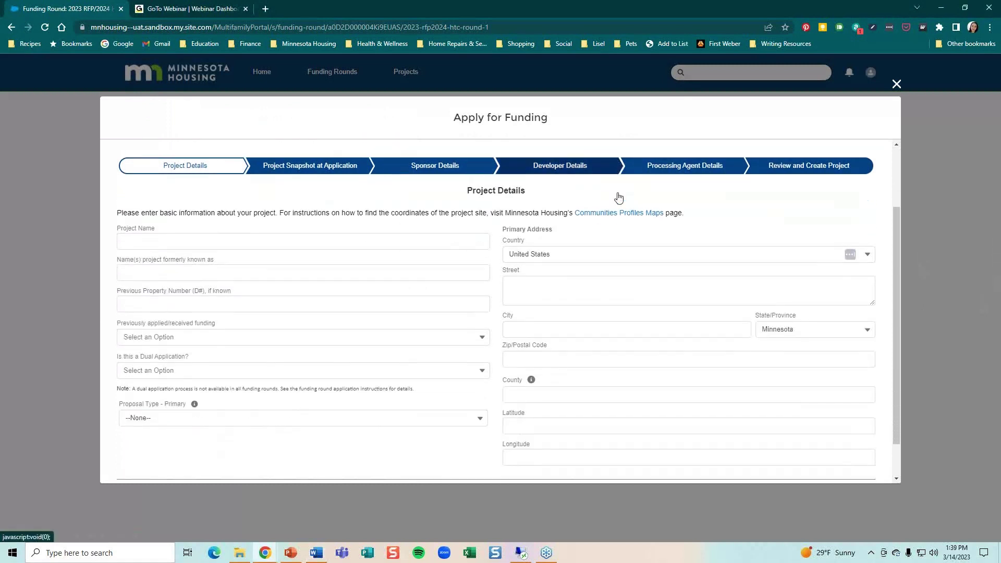
left_click(195, 223)
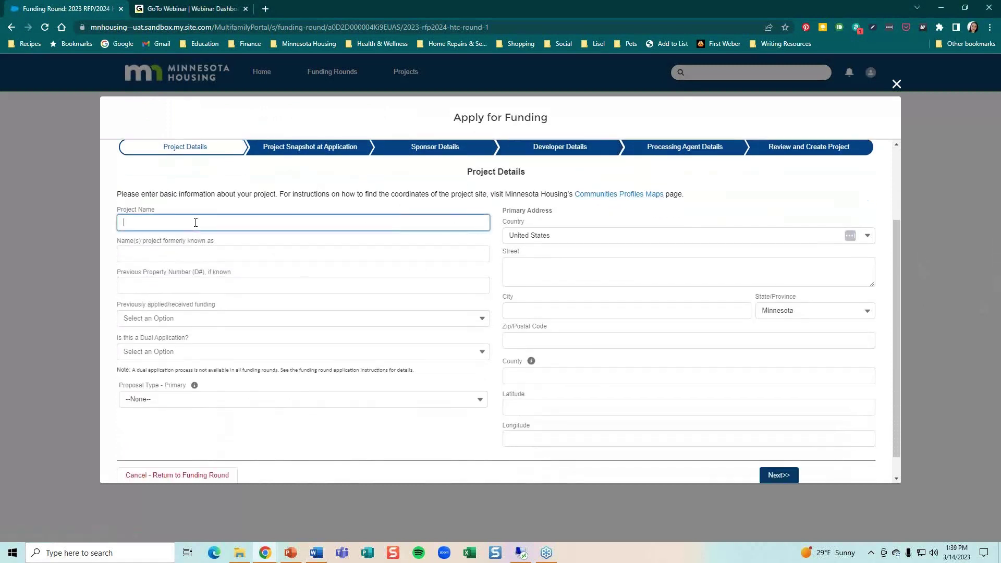
type("test")
left_click(170, 320)
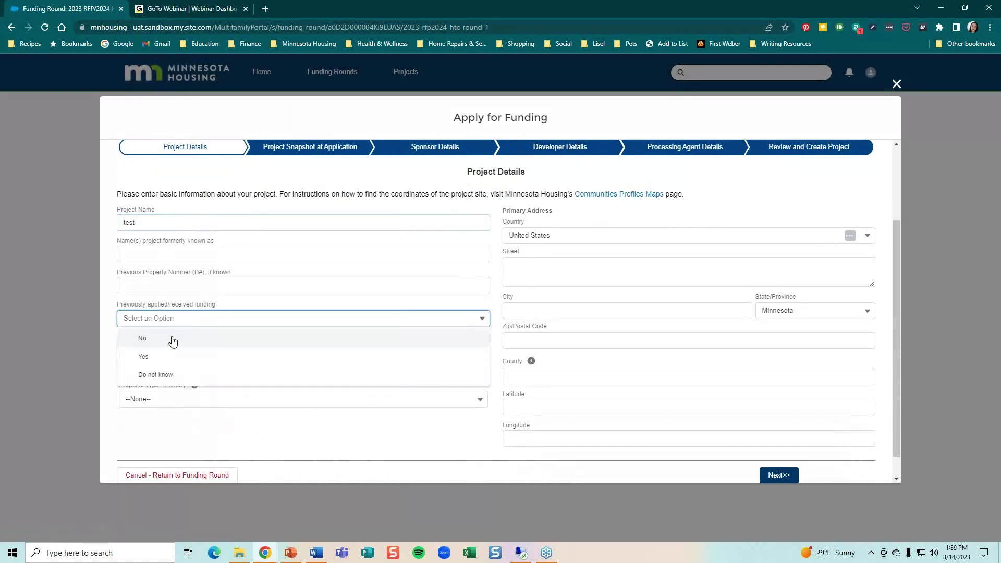
left_click(171, 354)
left_click(171, 357)
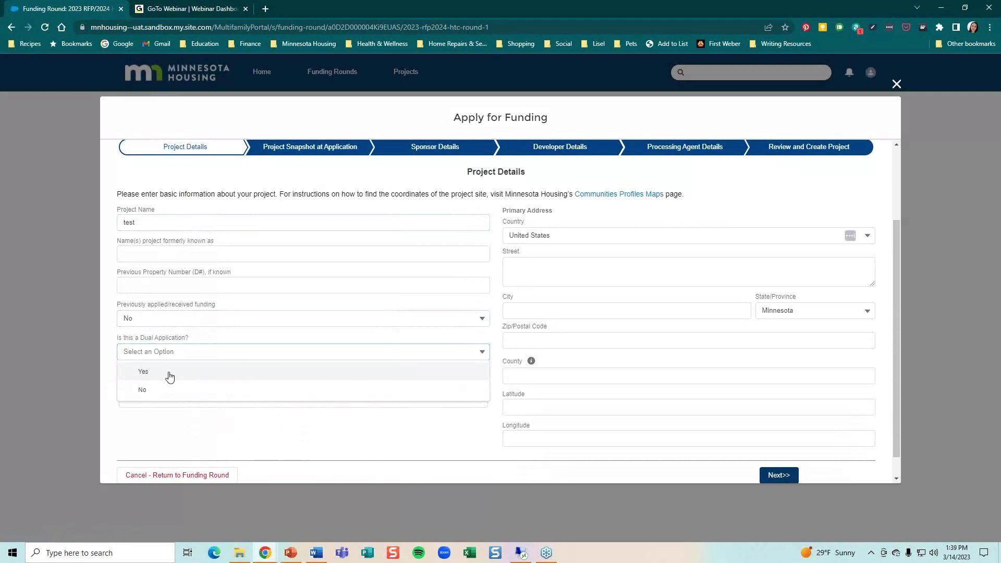
left_click(167, 374)
Set primary proposal type to 9% Housing Tax Credits Only and secondary to deferred loan with 4% credits
scroll(183, 359, "down", 1)
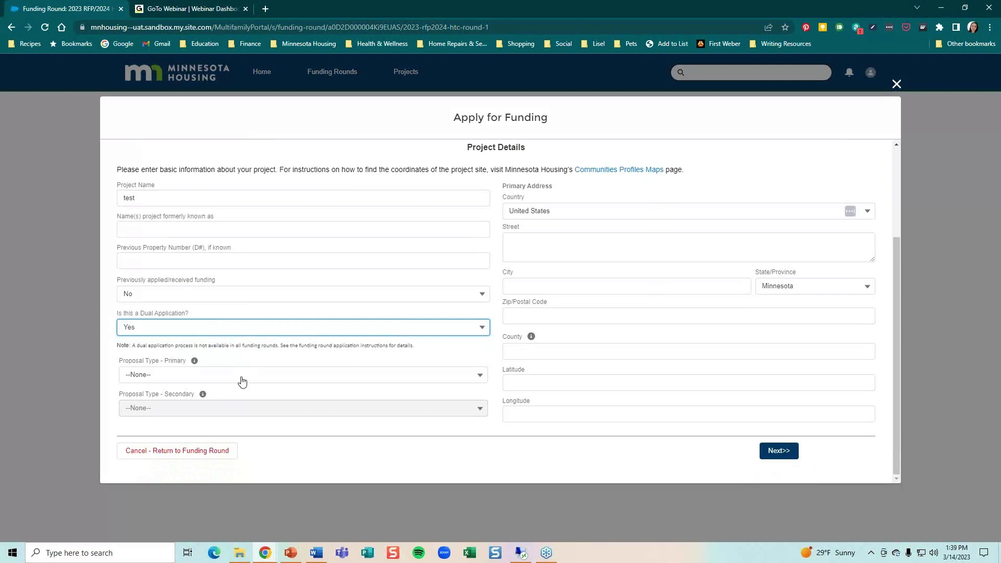
left_click(238, 375)
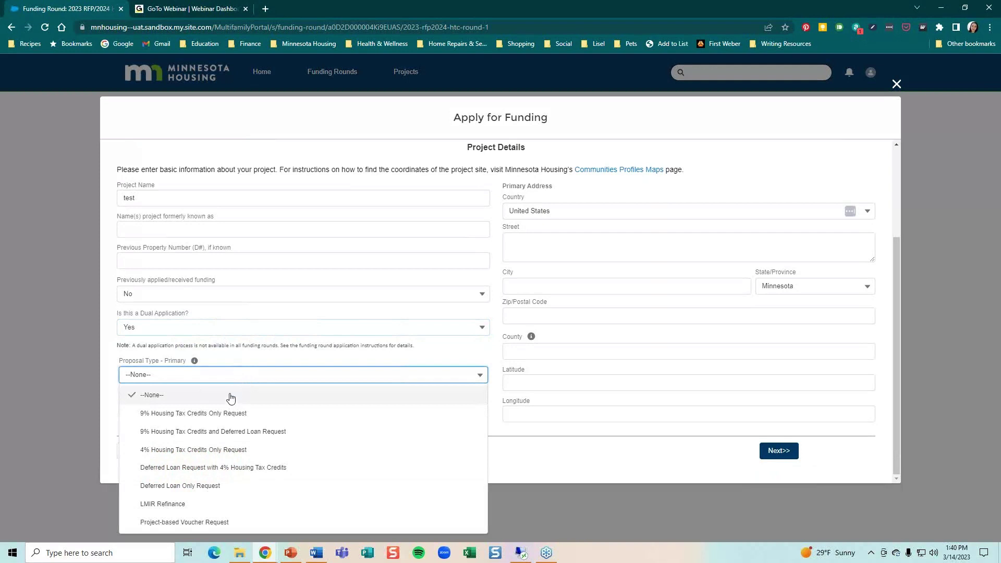
left_click(231, 413)
left_click(217, 408)
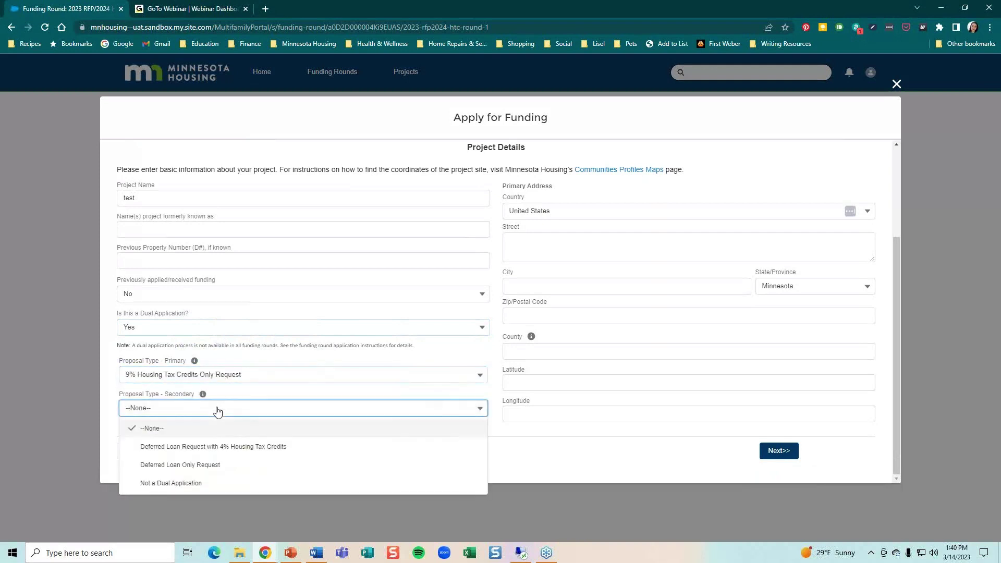
left_click(208, 447)
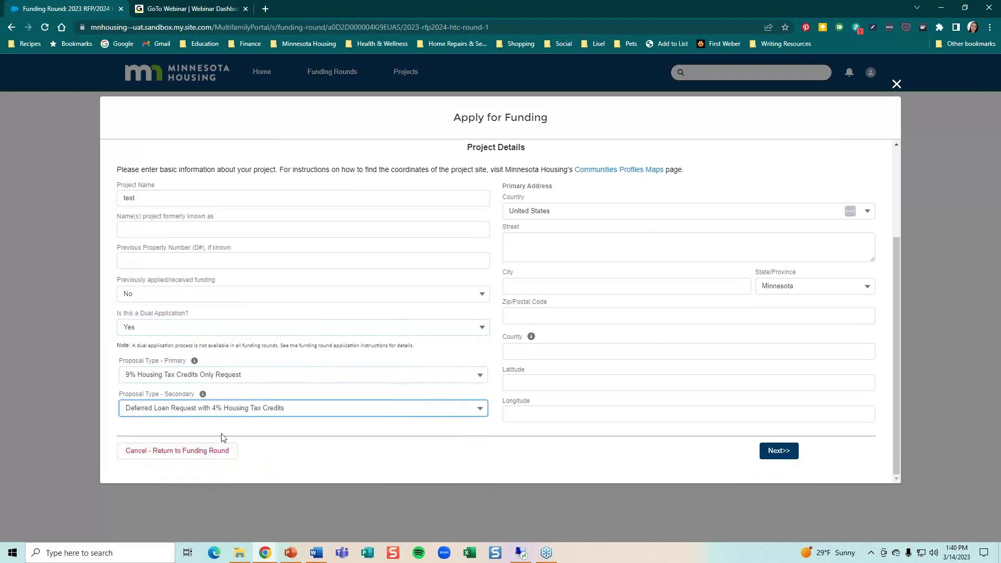
left_click(555, 238)
Enter the project's street address, city, zip code, and county Ramsey
type("1")
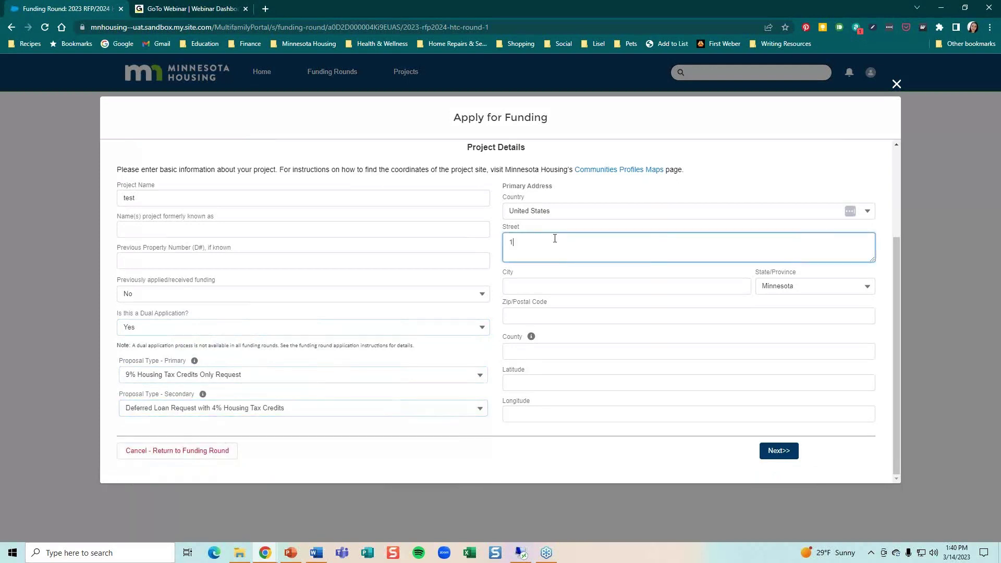
type("00 test street")
key("Tab")
type("test")
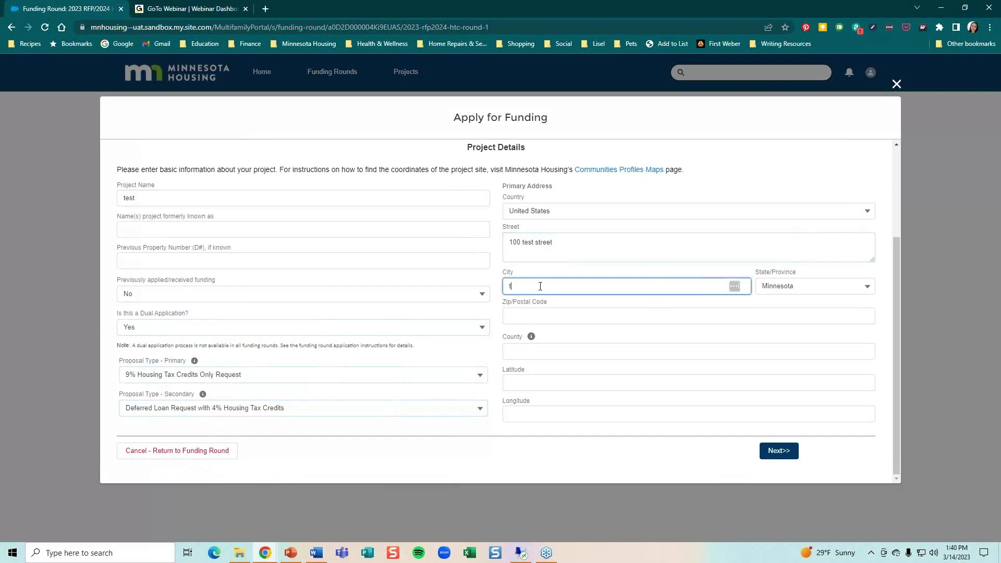
left_click(592, 311)
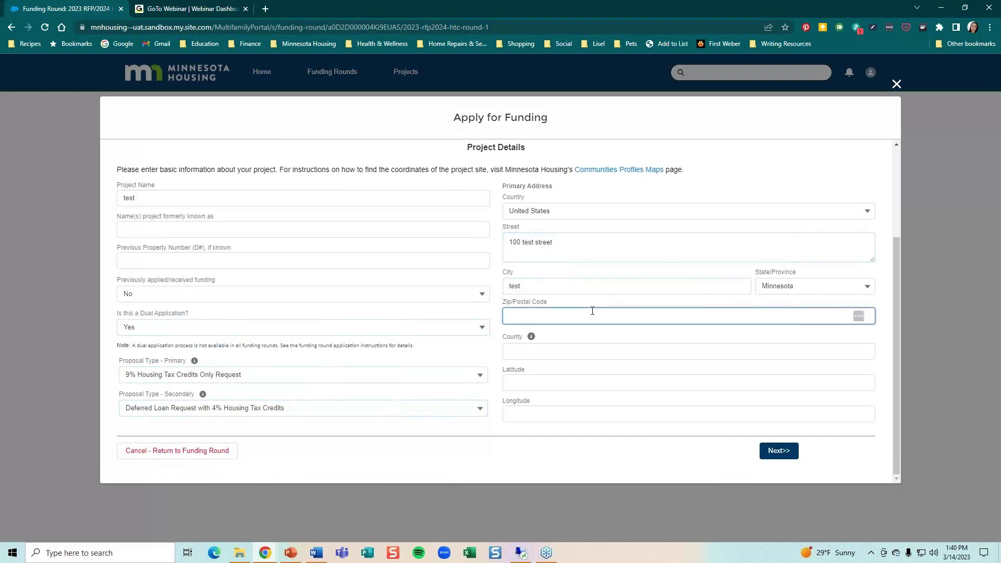
type("123654")
left_click(544, 348)
type("Ramsey")
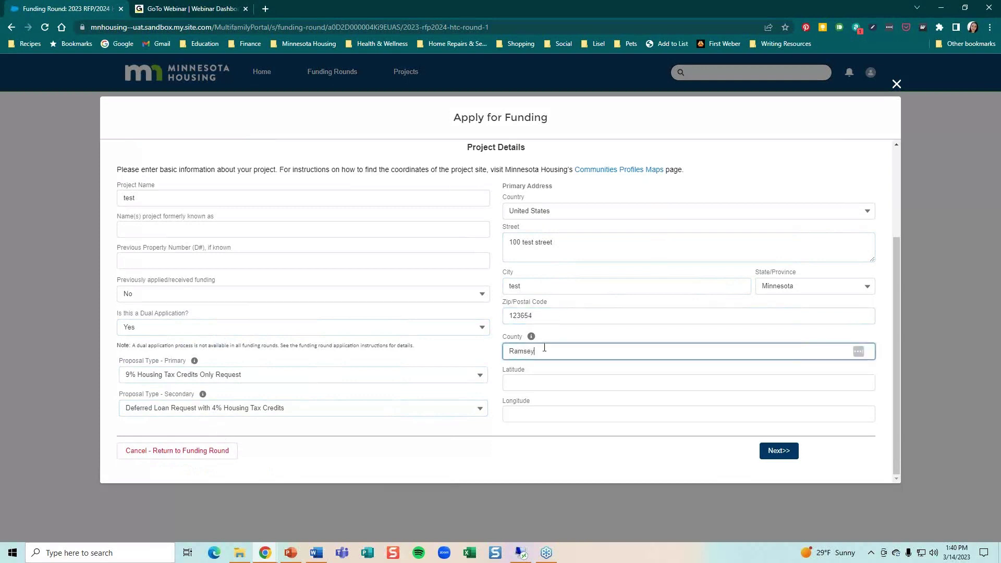
Set latitude 45 and longitude -45, then continue to the Project Snapshot step
left_click(565, 382)
type("45")
left_click(584, 416)
type("-")
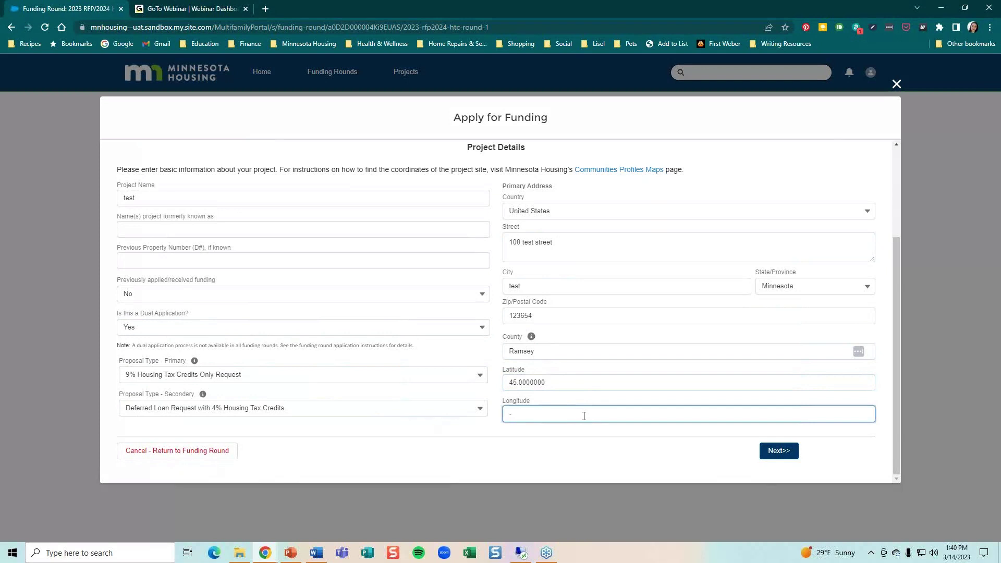
type("45")
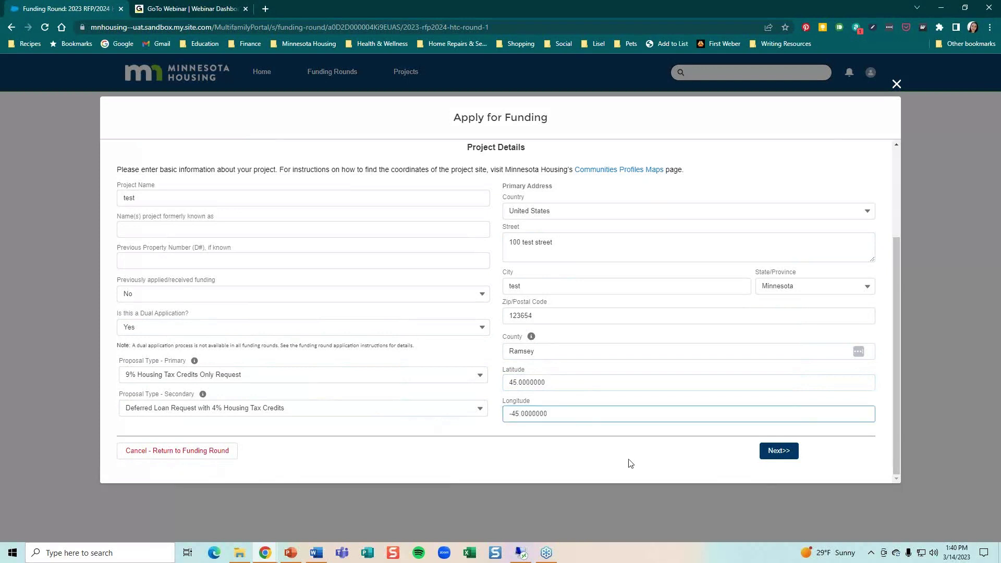
left_click(787, 454)
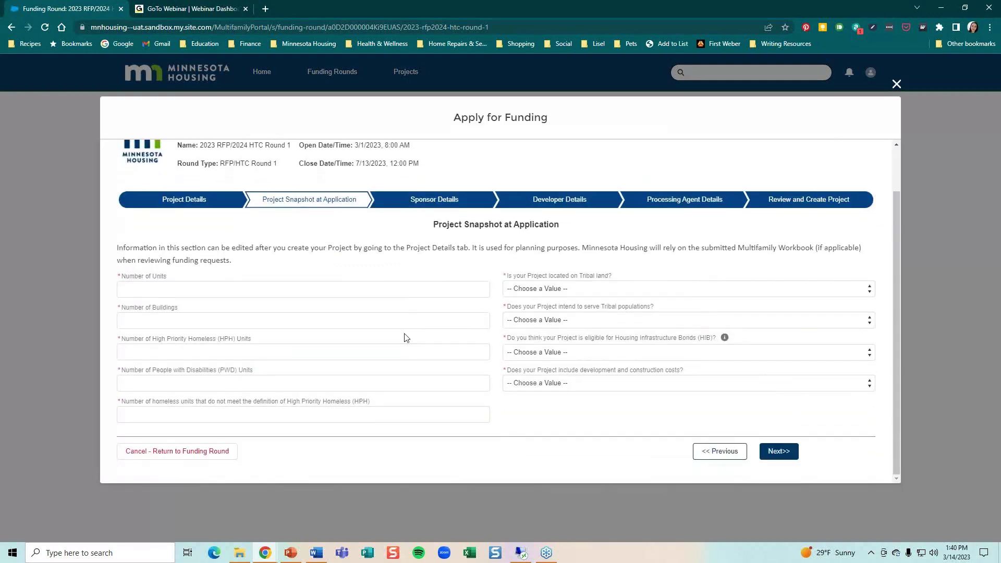
Enter 100 units, 12 high-priority homeless, 5 disability and 5 other homeless units
left_click(260, 290)
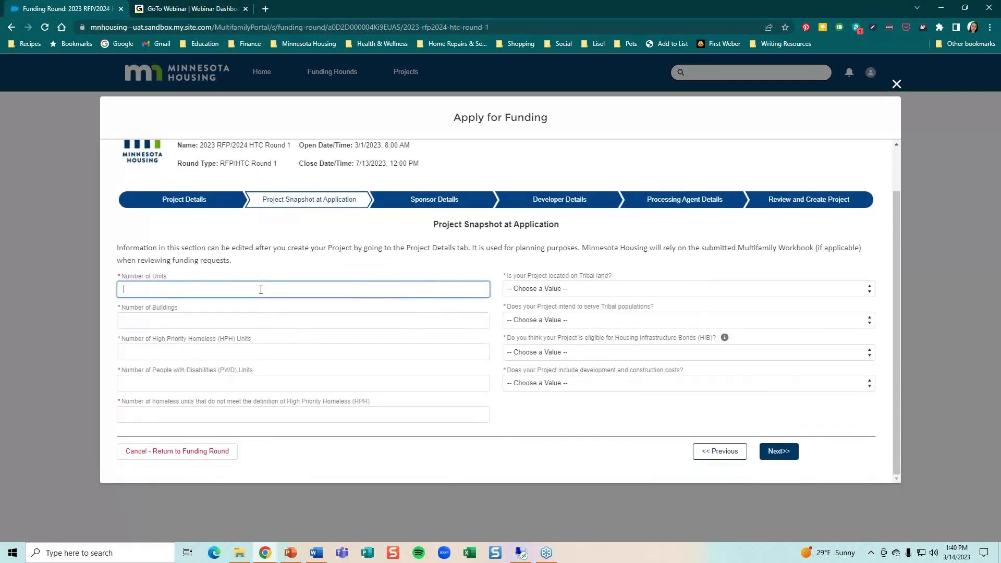
type("100")
left_click(183, 322)
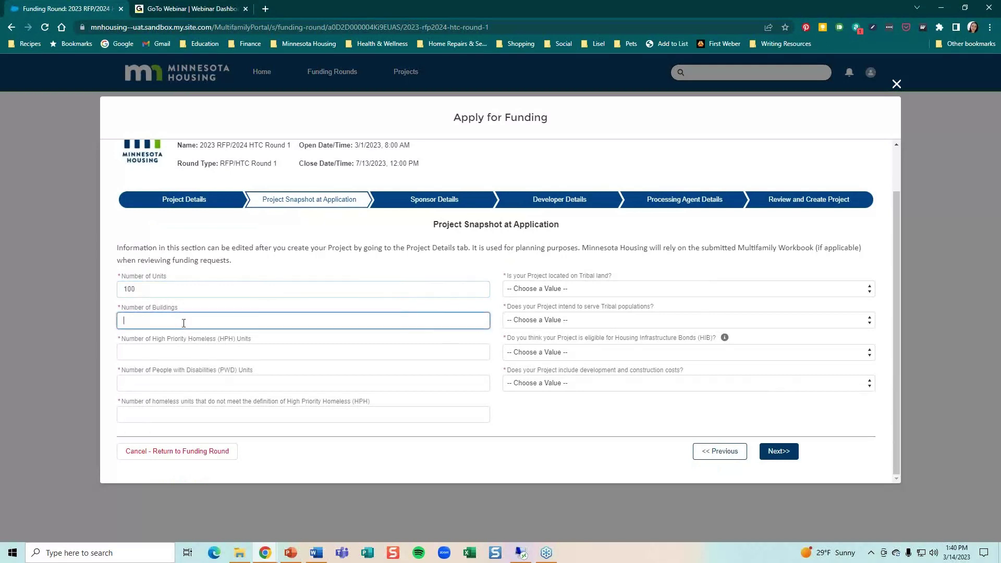
left_click(173, 351)
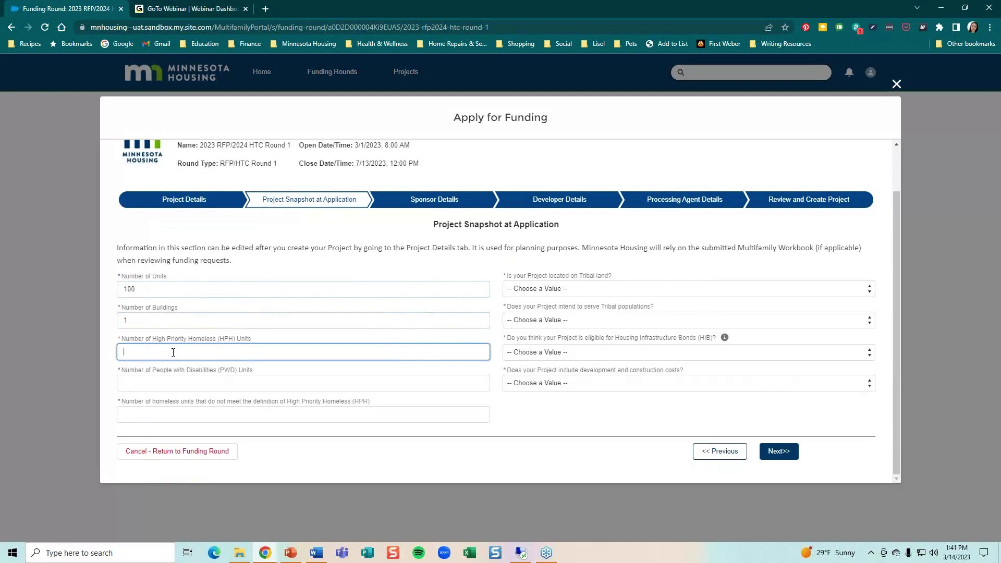
type("12")
left_click(182, 384)
type("5")
left_click(187, 413)
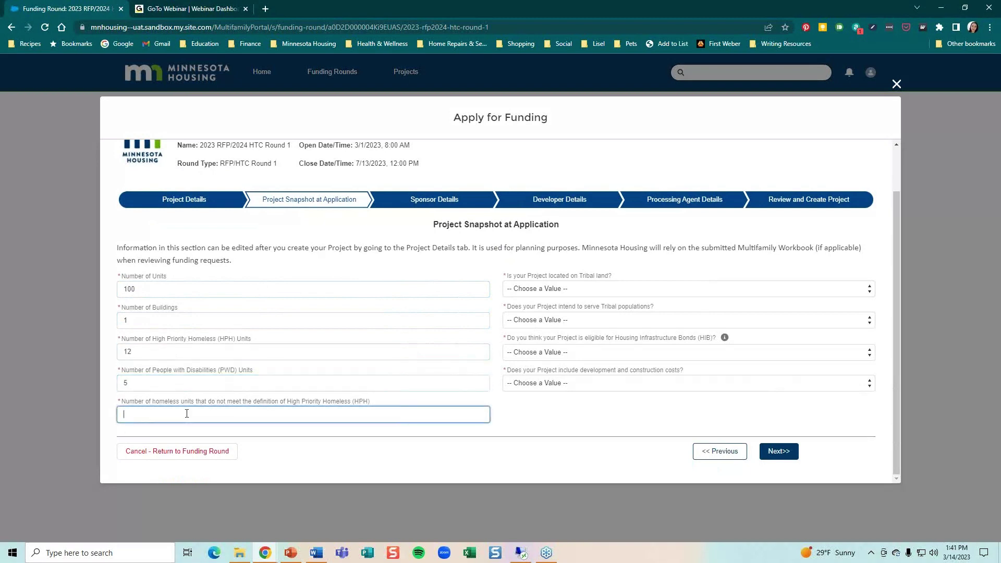
type("5")
Answer No to both Tribal questions, Yes to HIB eligibility and to including costs
left_click(547, 291)
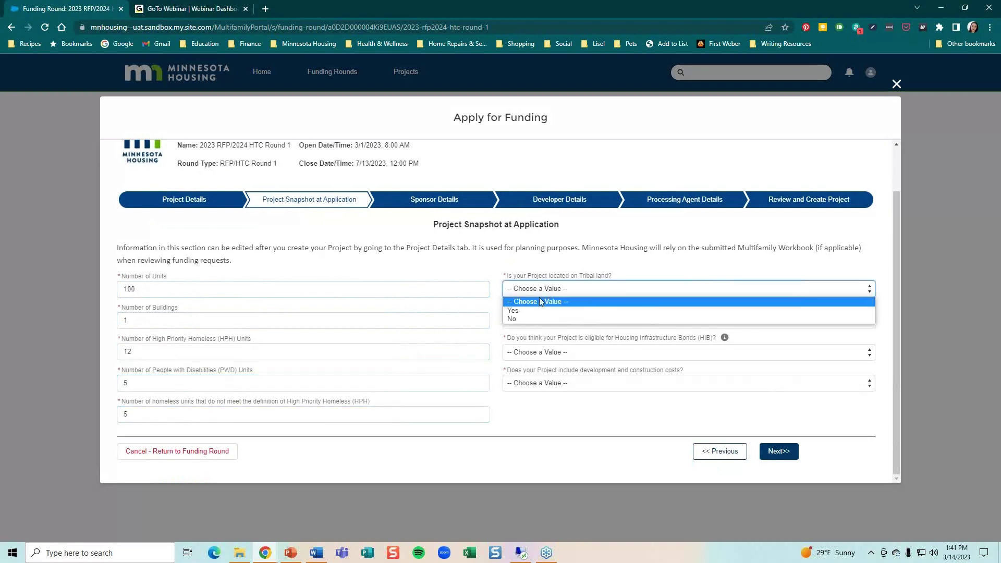
left_click(524, 318)
left_click(523, 319)
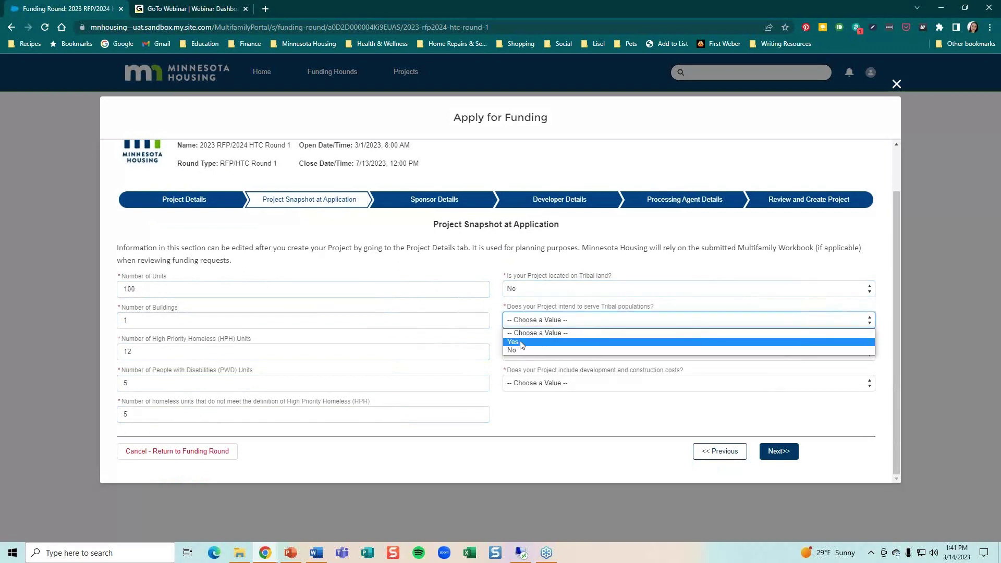
left_click(519, 351)
left_click(525, 352)
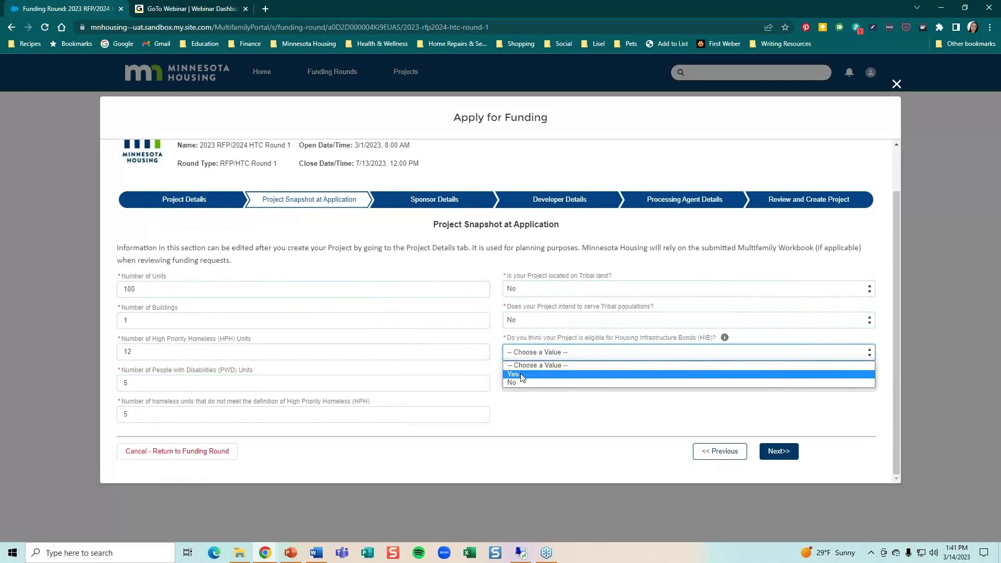
left_click(524, 372)
left_click(544, 389)
left_click(542, 402)
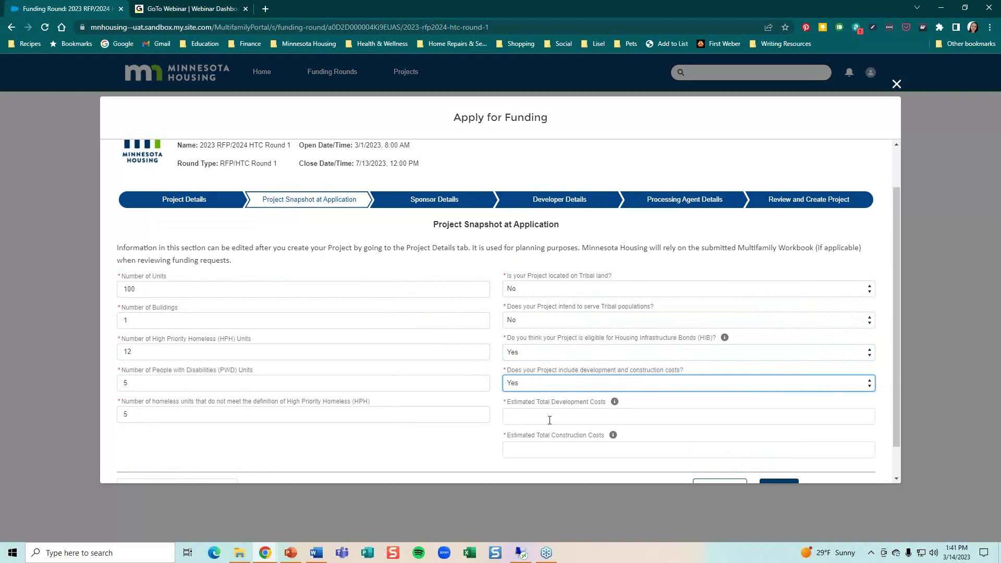
Enter $1,000,000 total development costs and $800,000 construction costs
left_click(548, 416)
type("1000000")
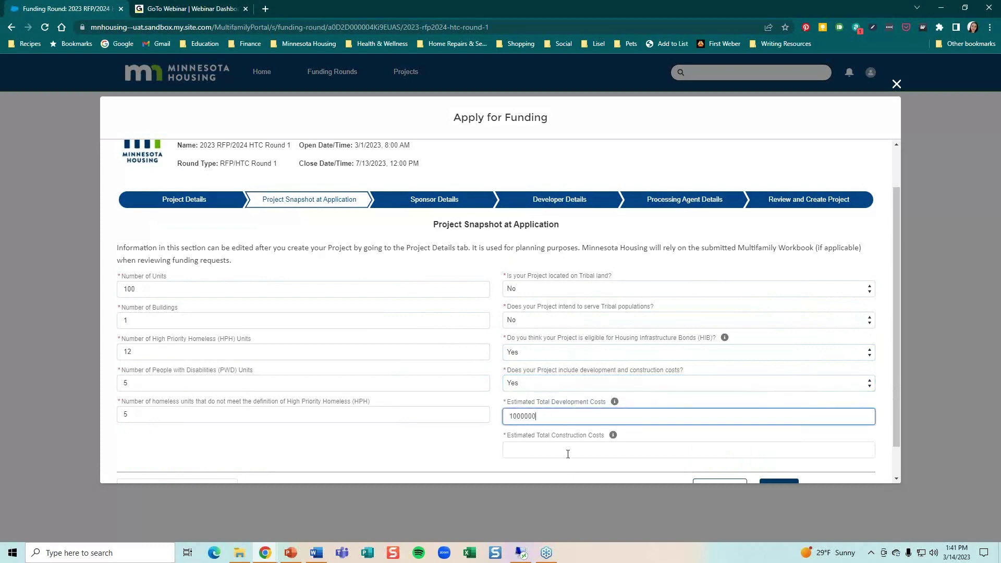
left_click(567, 452)
type("800000")
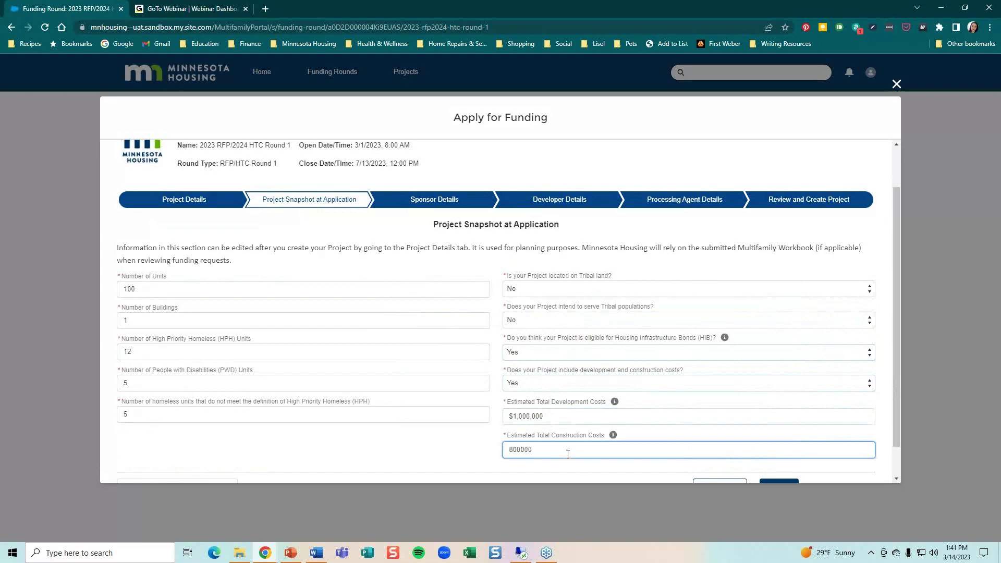
left_click(648, 416)
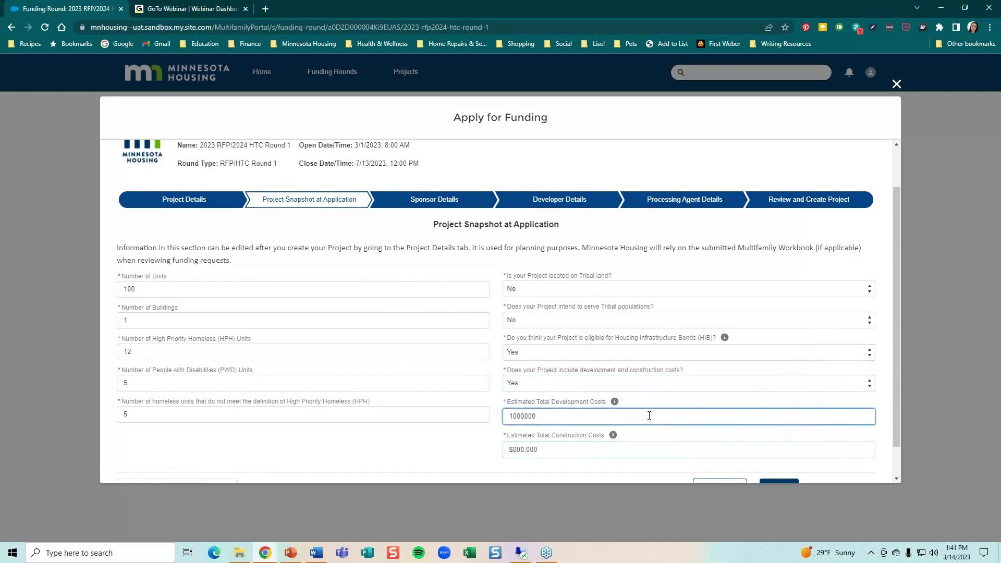
scroll(678, 428, "down", 1)
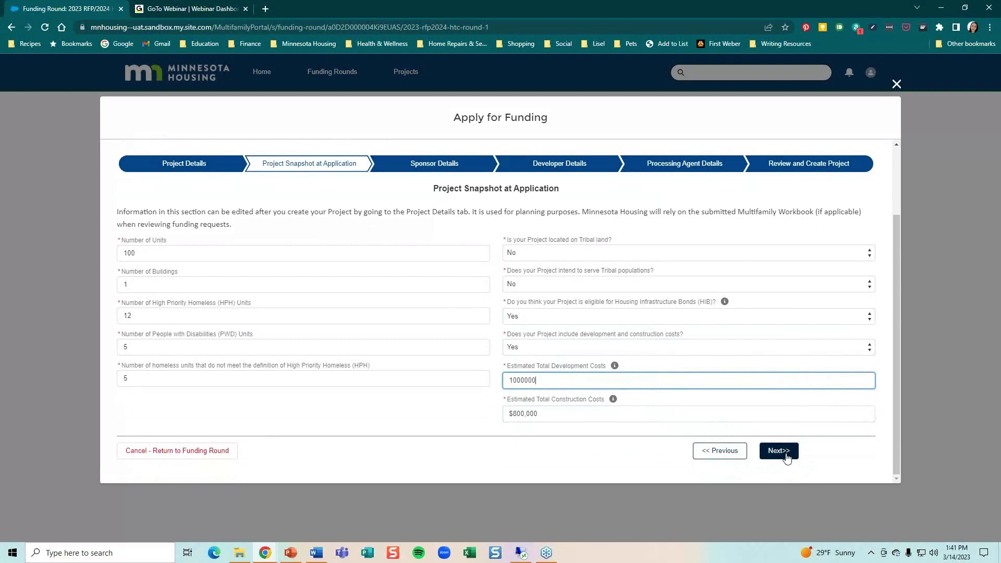
On Sponsor Details, enter company Minnesota Housing and the contact's first name, last name and e-mail
left_click(782, 451)
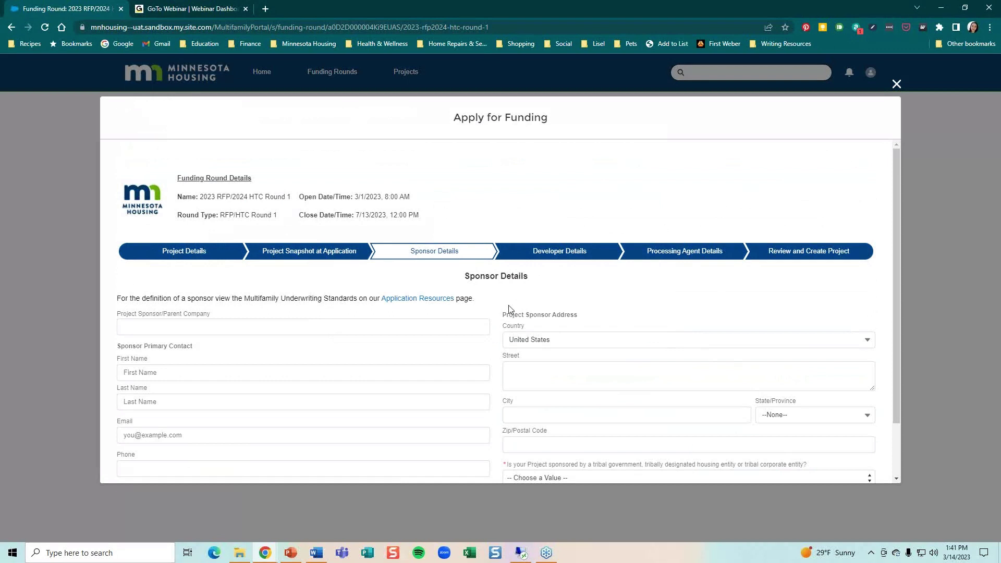
scroll(508, 307, "down", 1)
left_click(197, 276)
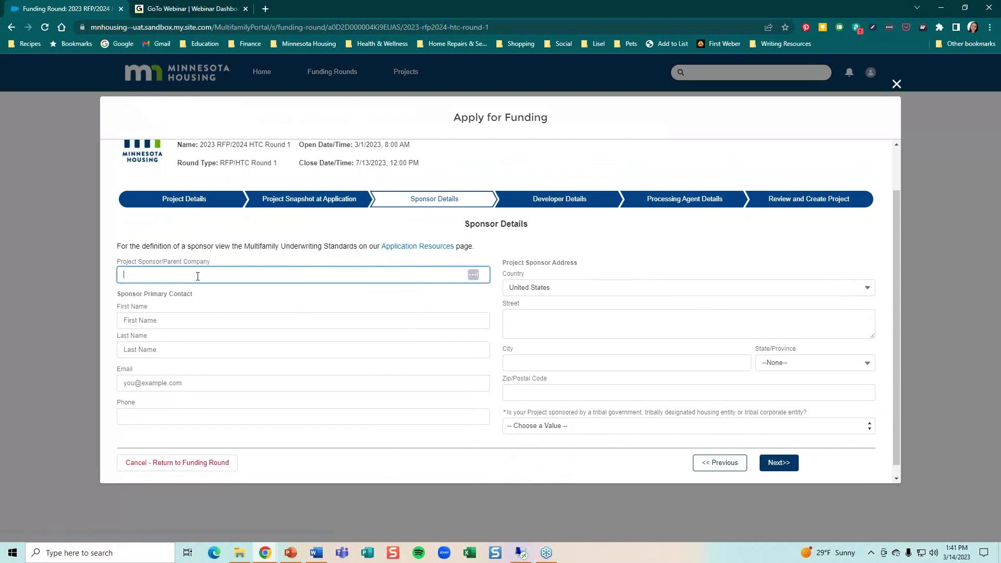
type("Minnesota Housing")
left_click(196, 324)
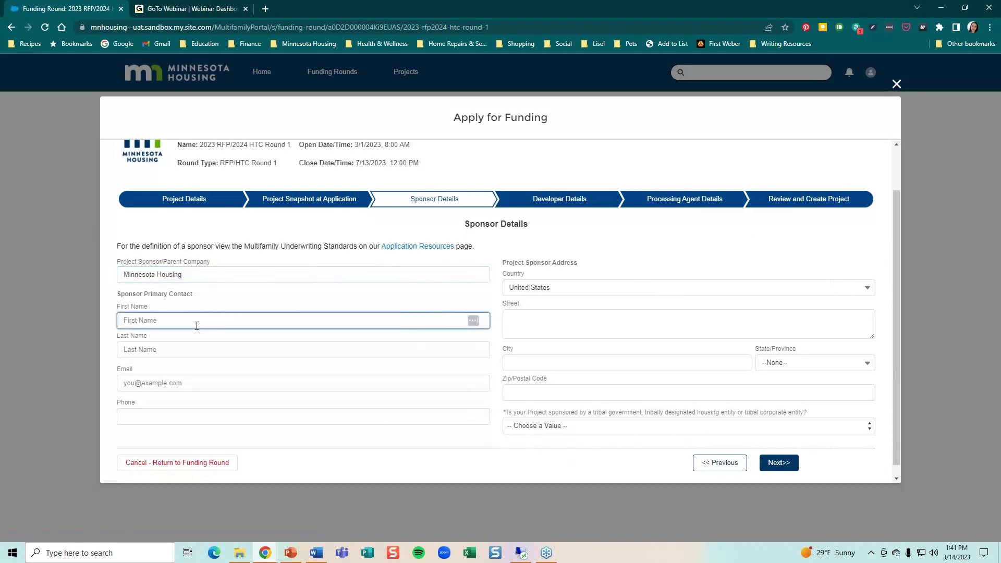
type("Test")
left_click(217, 353)
type("te")
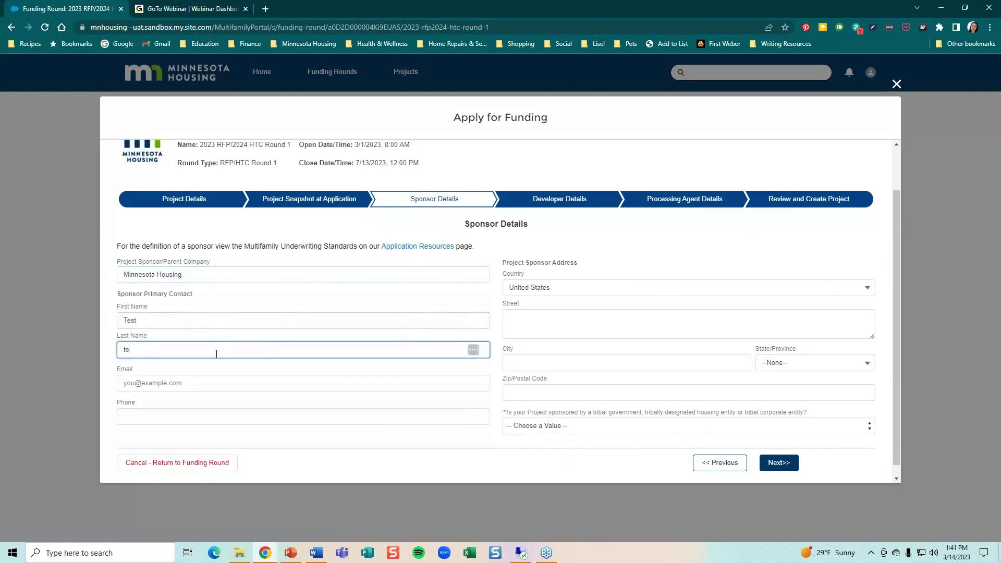
type("st")
left_click(180, 376)
type("test@")
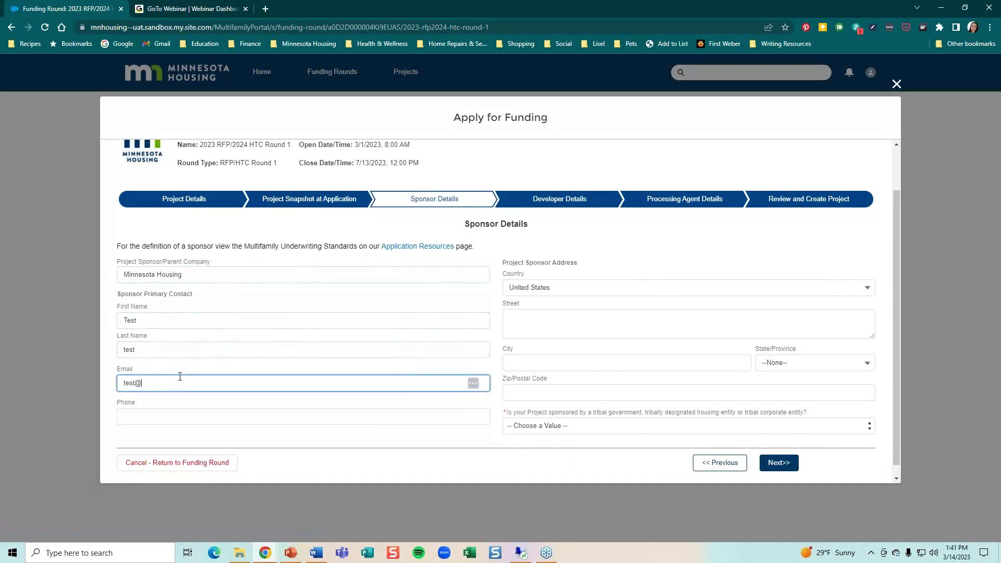
type("gmail.com")
Fill in the sponsor's street, city, state and zip, answer No to tribal sponsor, and continue
left_click(544, 320)
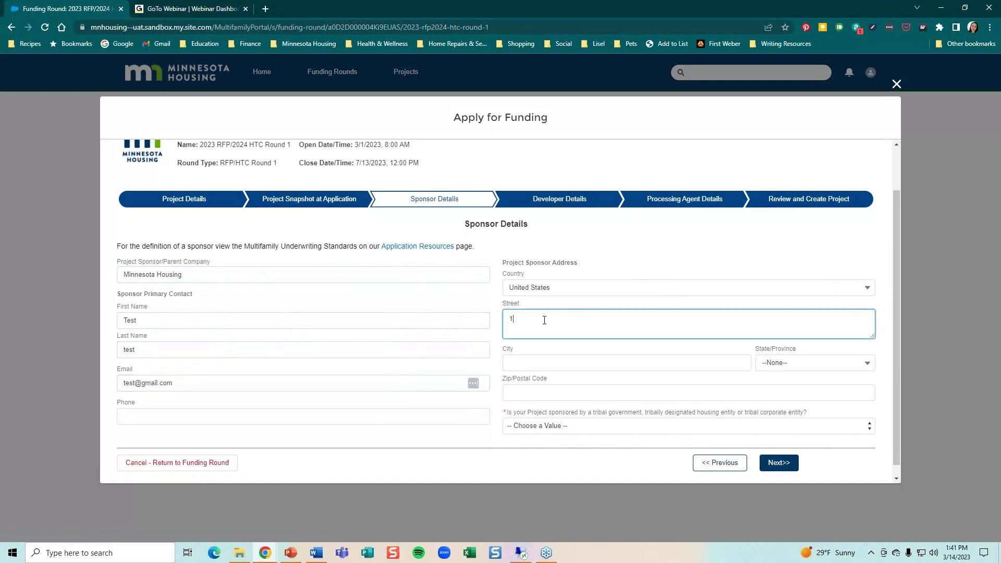
left_click(572, 358)
type("Minnesota")
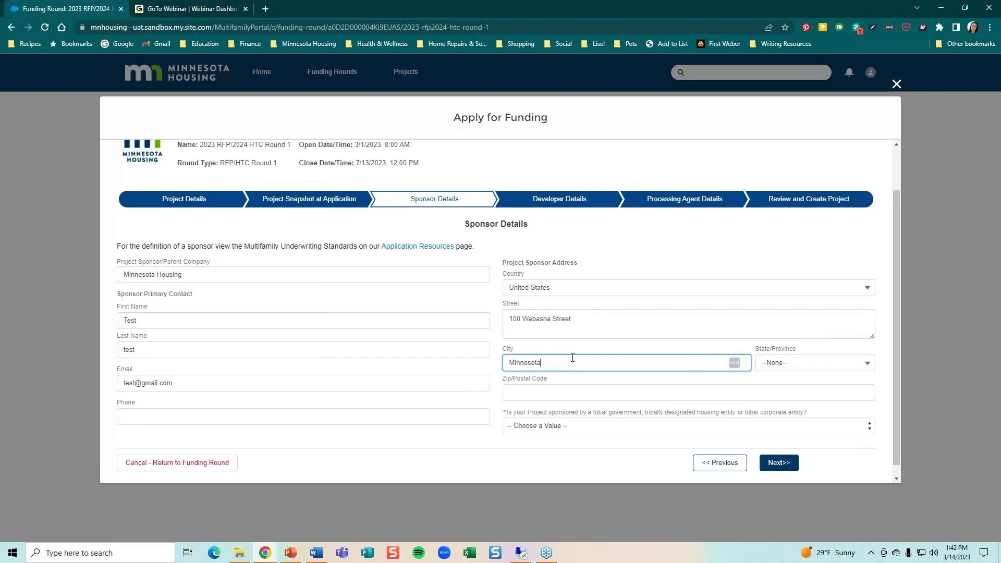
left_click(798, 363)
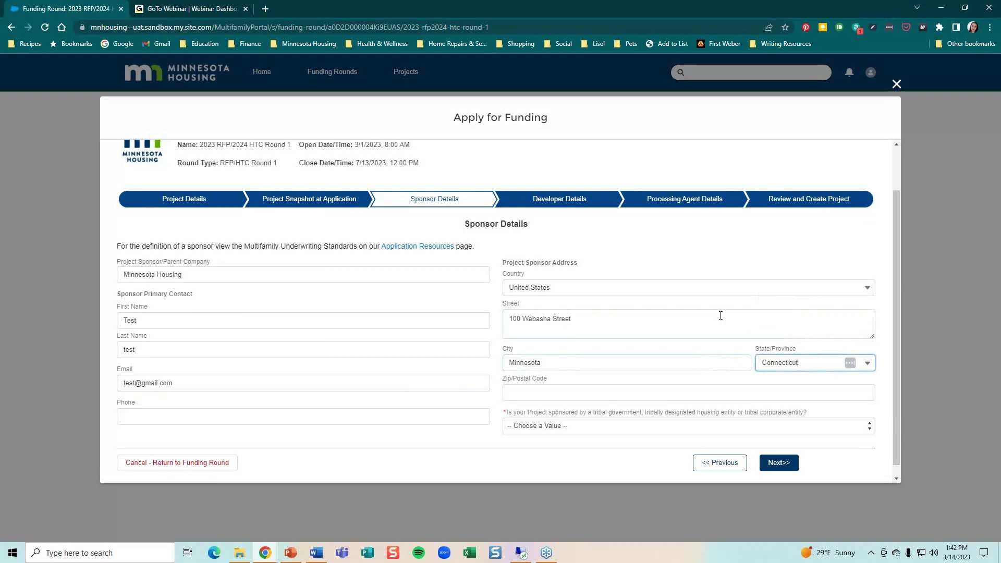
left_click(539, 395)
type("510236")
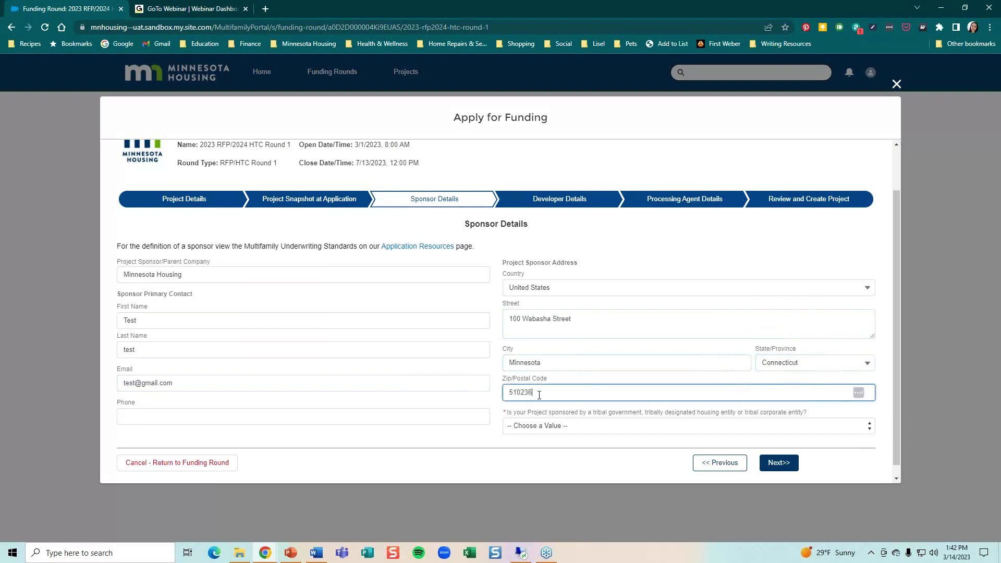
key("BackSpace")
left_click(561, 433)
left_click(542, 456)
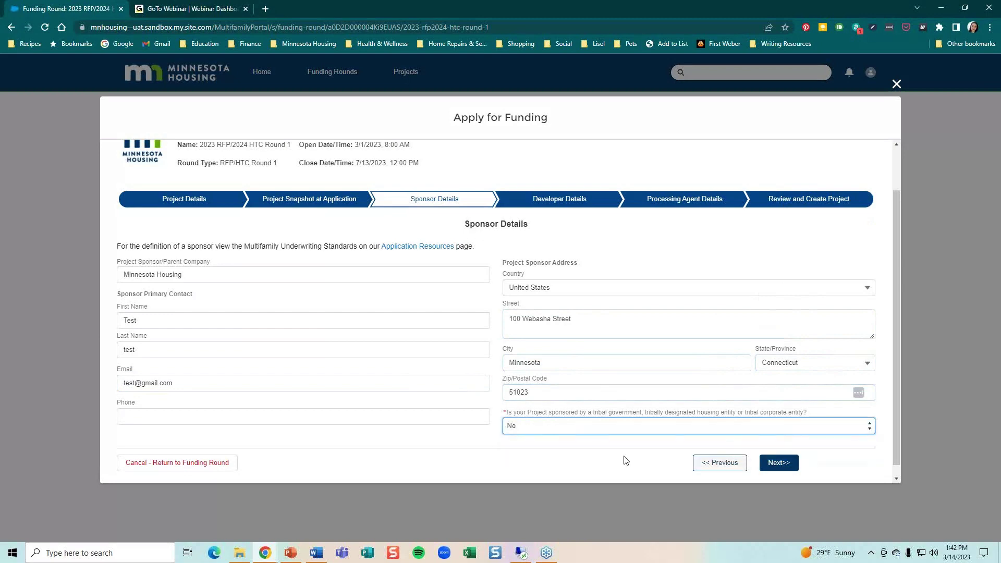
left_click(780, 463)
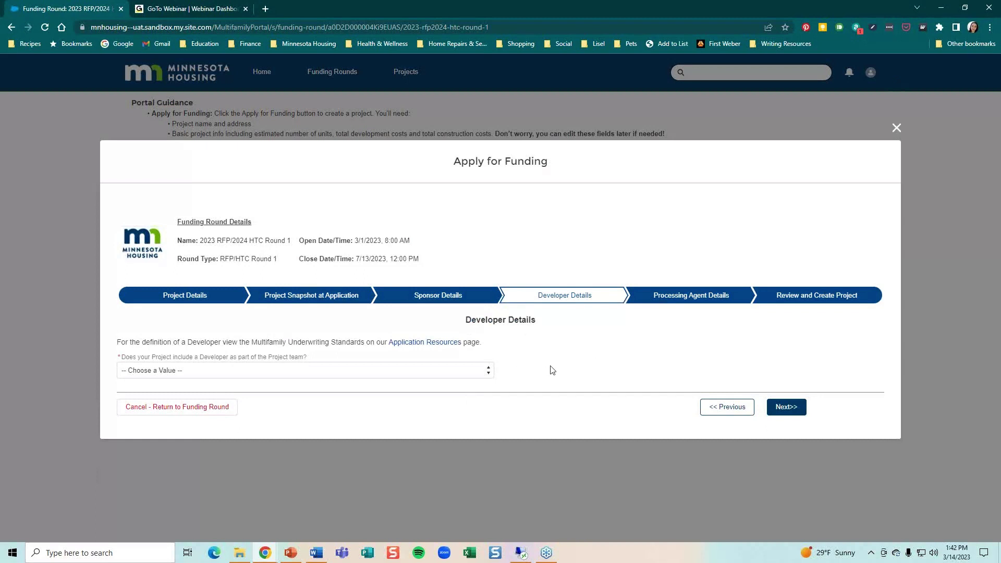
Answer No to having a Developer on the project team
left_click(456, 372)
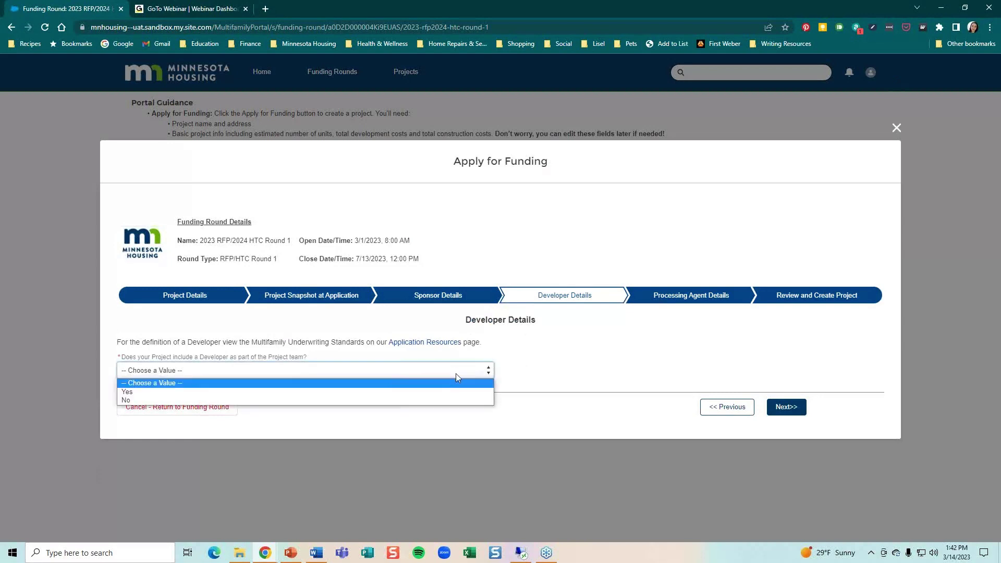
left_click(422, 392)
scroll(550, 400, "down", 2)
scroll(532, 397, "up", 1)
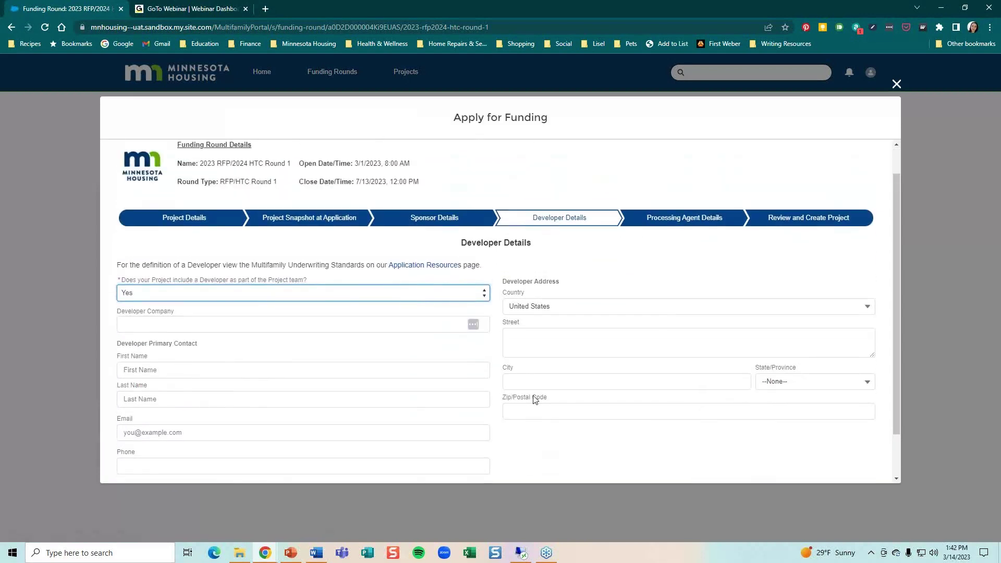
left_click(445, 295)
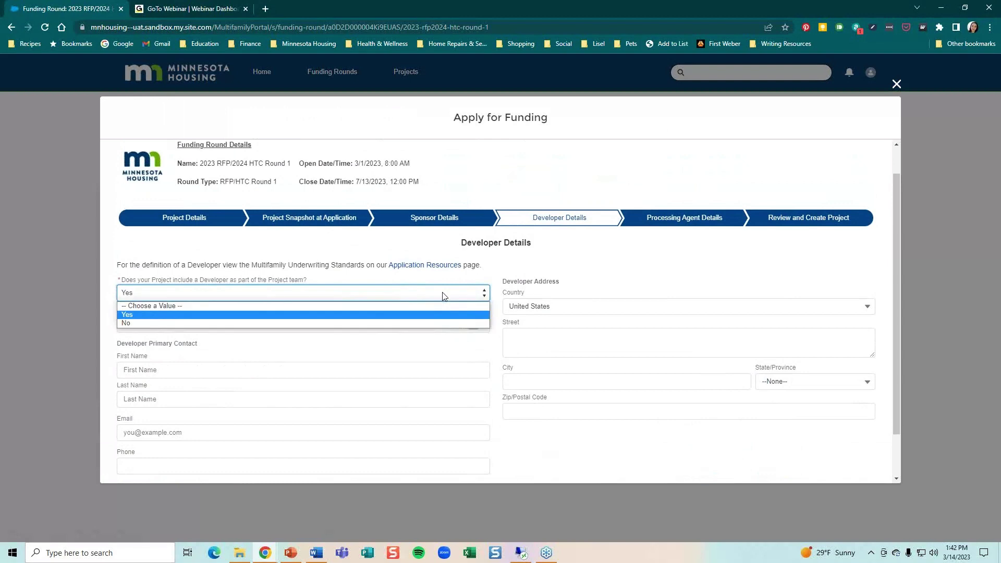
left_click(384, 323)
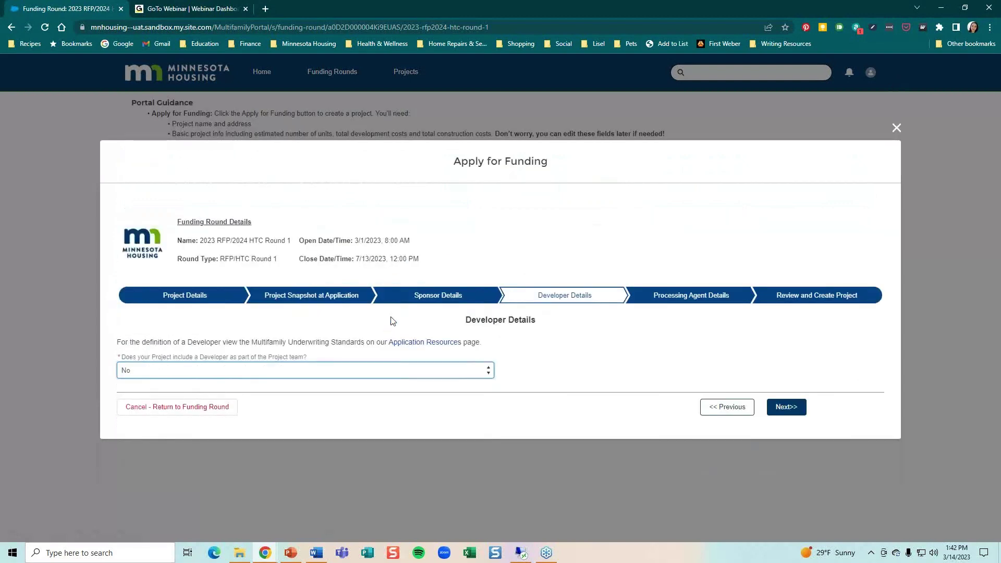
Answer No to including a Processing Agent and proceed to Review and Create Project
left_click(787, 407)
left_click(364, 371)
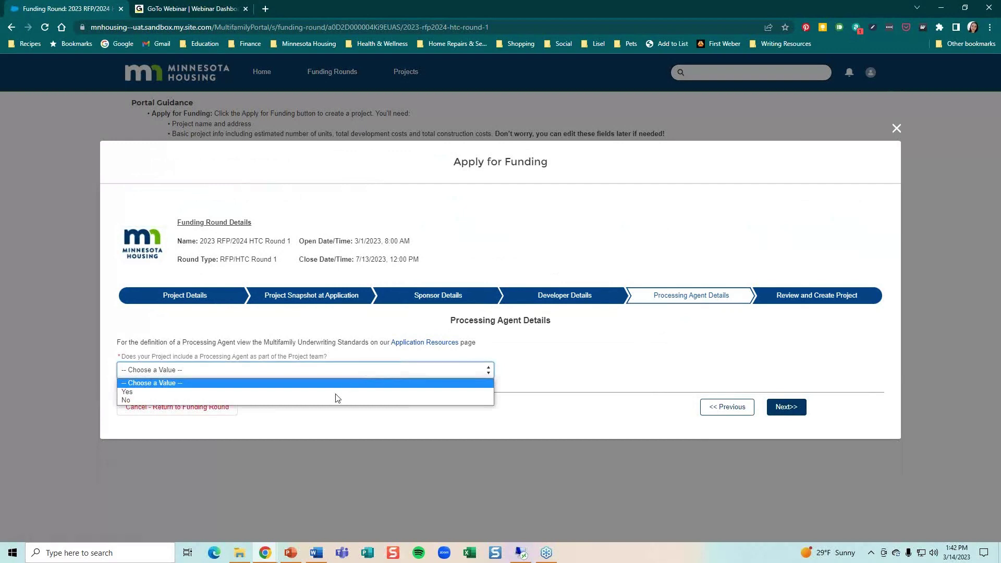
left_click(335, 400)
left_click(791, 410)
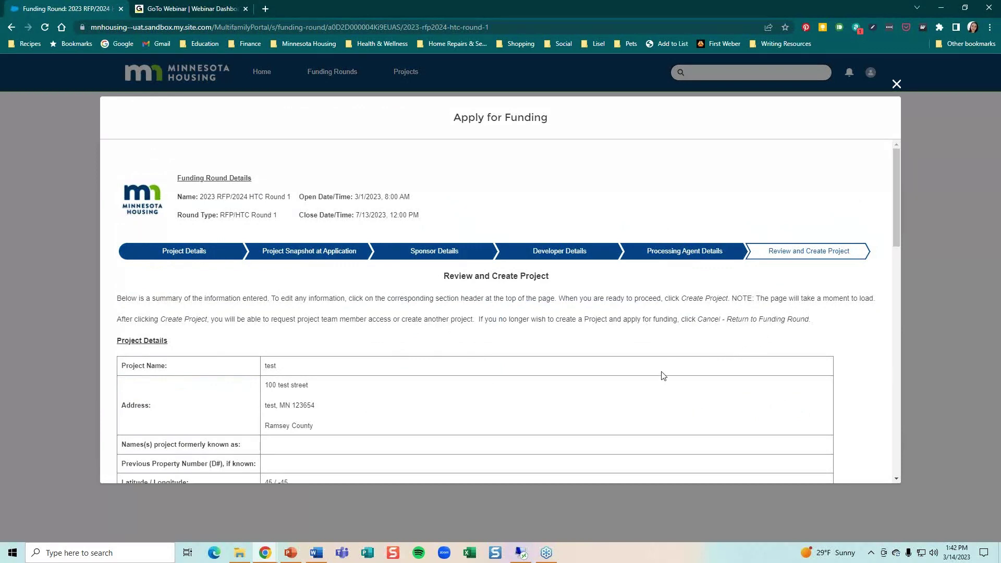
Scroll through the application review and create the project
scroll(663, 374, "down", 1)
scroll(663, 373, "down", 8)
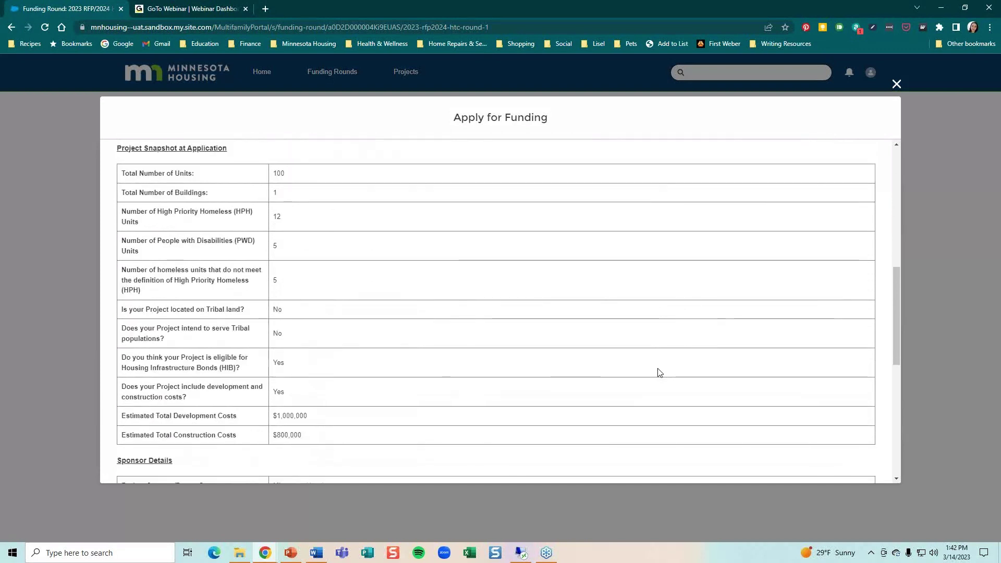
scroll(659, 372, "down", 1)
scroll(659, 374, "down", 3)
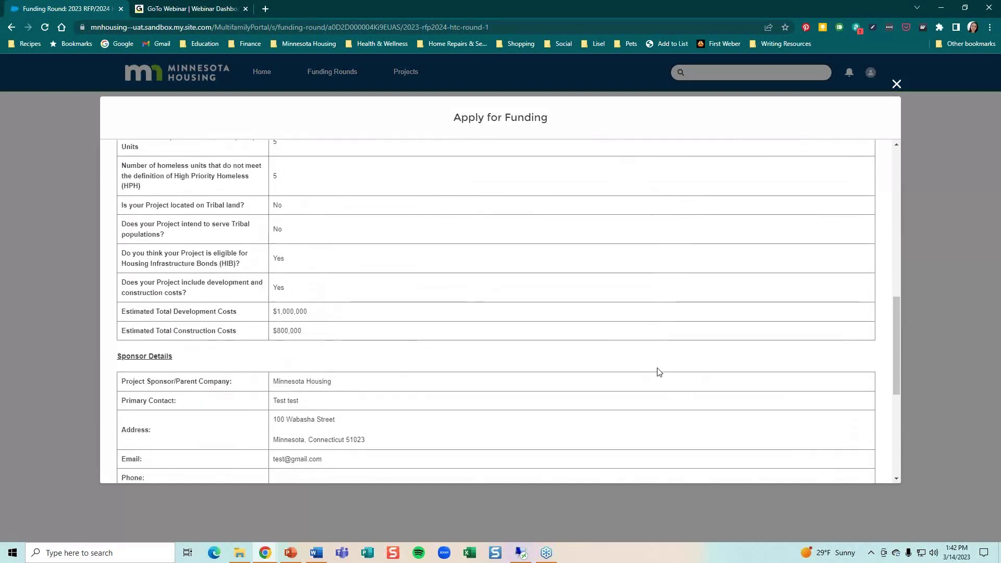
scroll(658, 372, "down", 6)
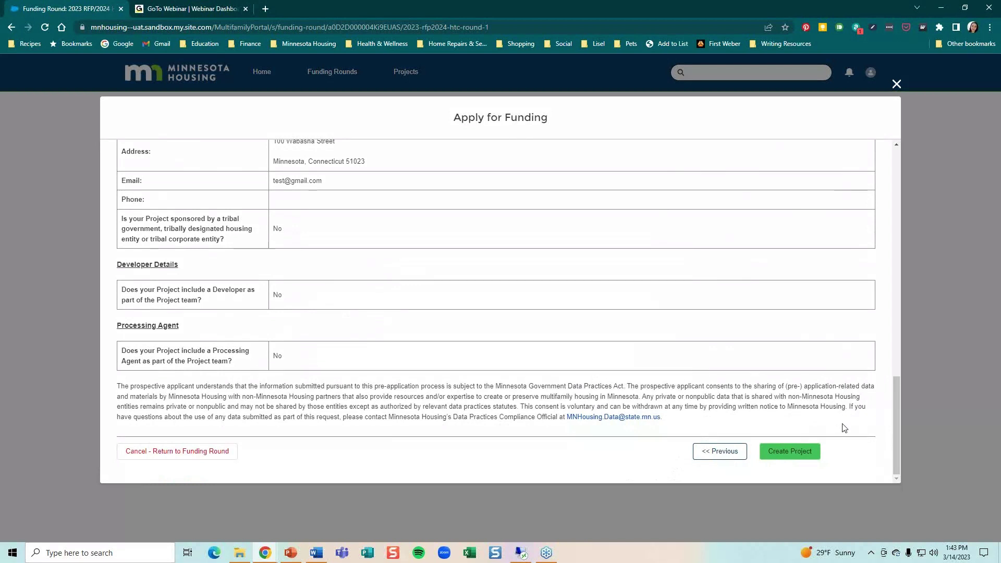
left_click(790, 452)
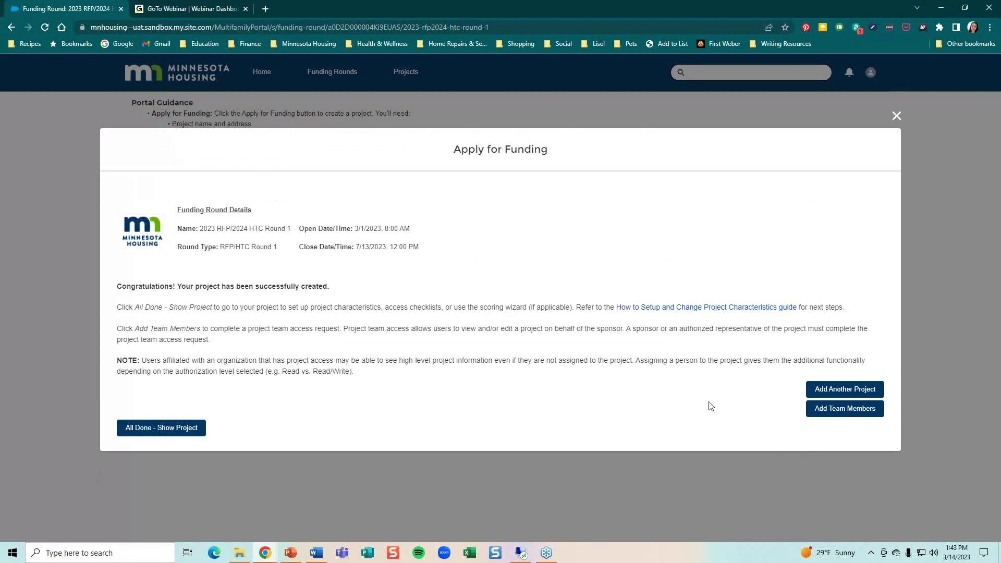
From the project-created confirmation, choose Add Team Members to reach Project Team Access
left_click(861, 415)
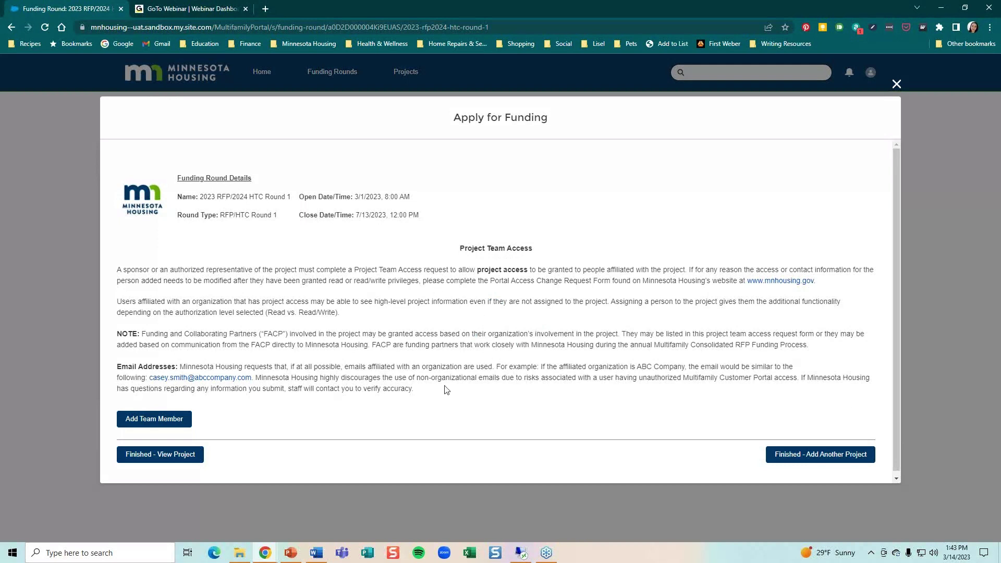
Add a new team member and enter the contact's first name, last name, e-mail and phone
left_click(181, 422)
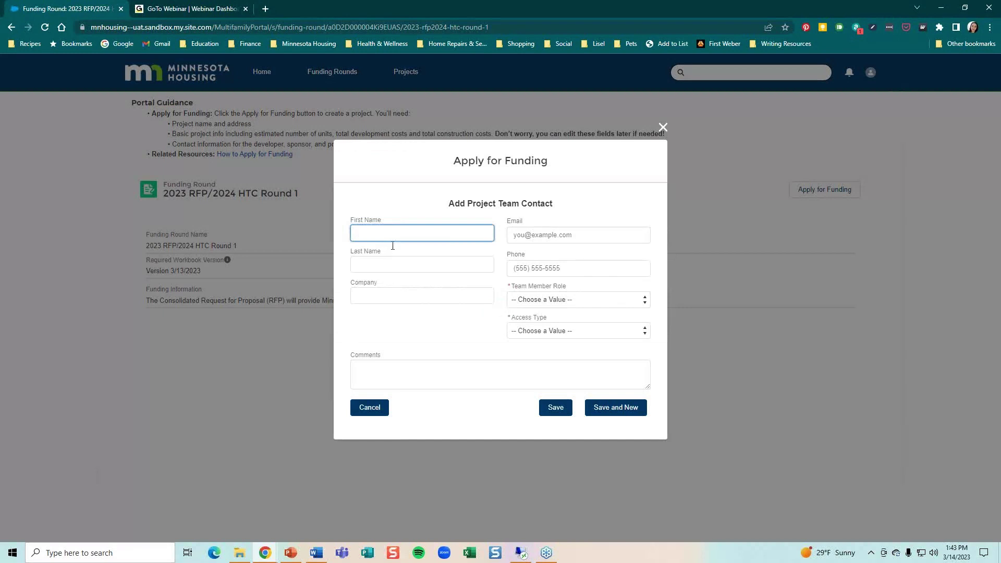
type("test")
left_click(376, 258)
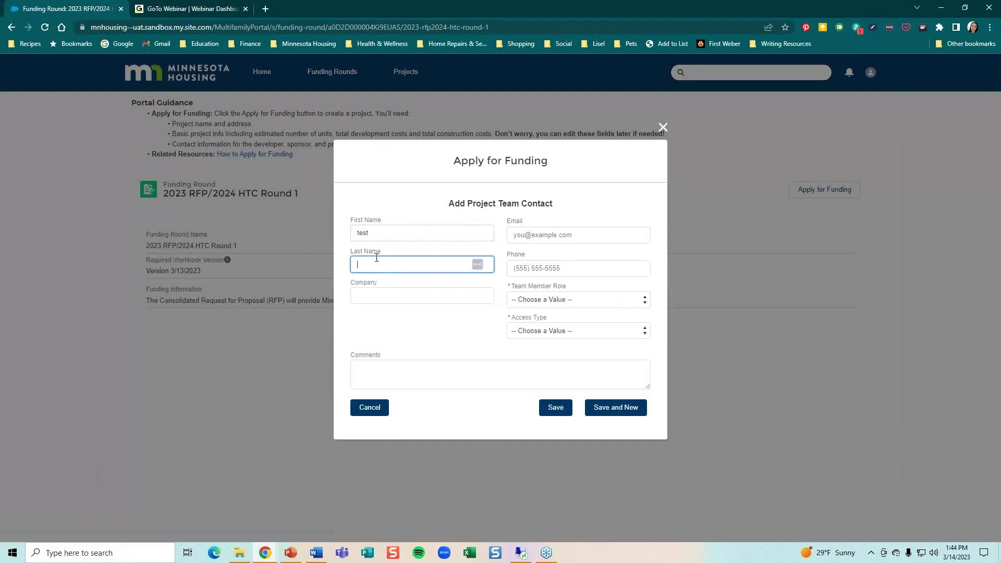
type("test")
left_click(545, 235)
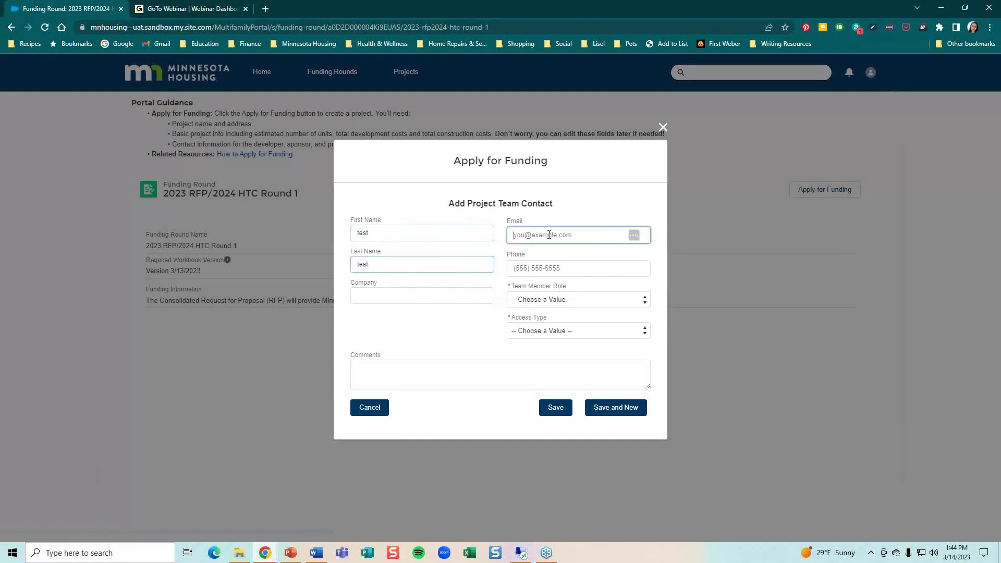
type("test@")
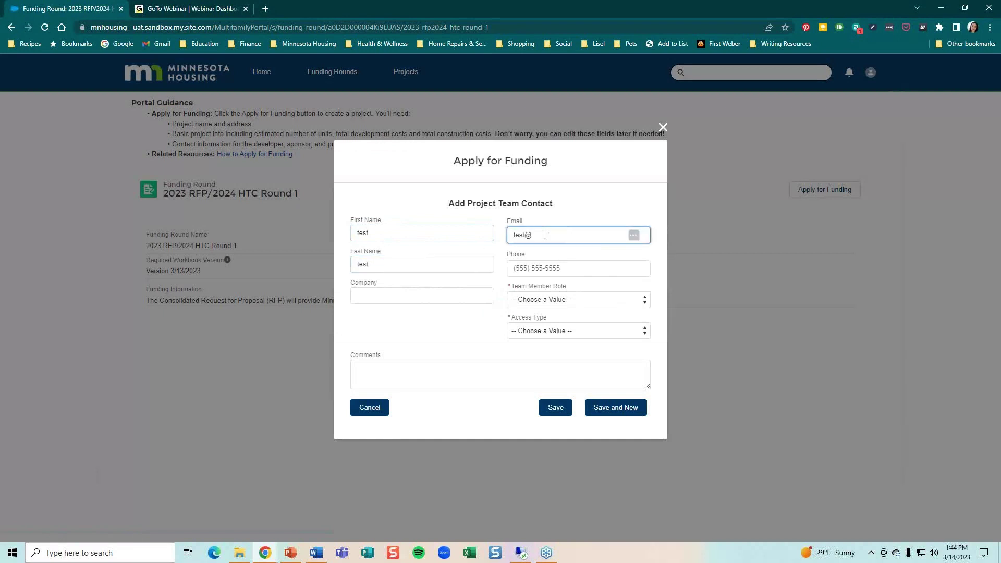
type("gmail.com")
left_click(543, 269)
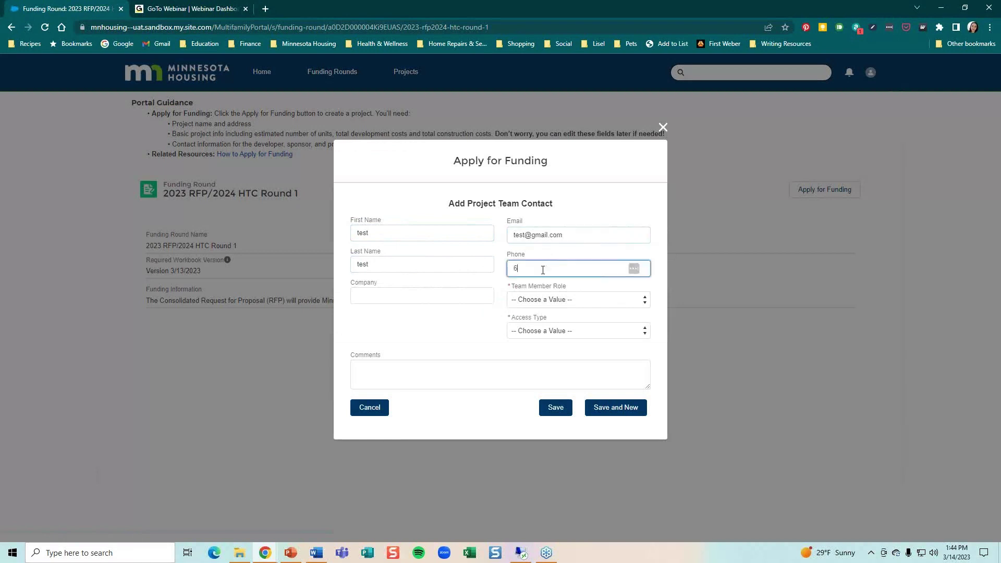
Give the member the Developer role with Read/Write access and save the request
left_click(550, 299)
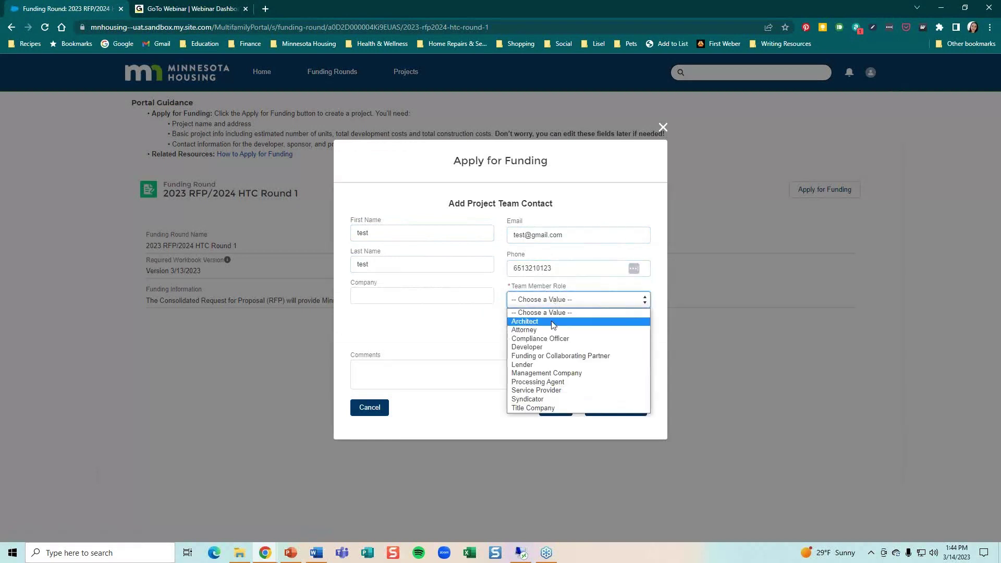
left_click(550, 352)
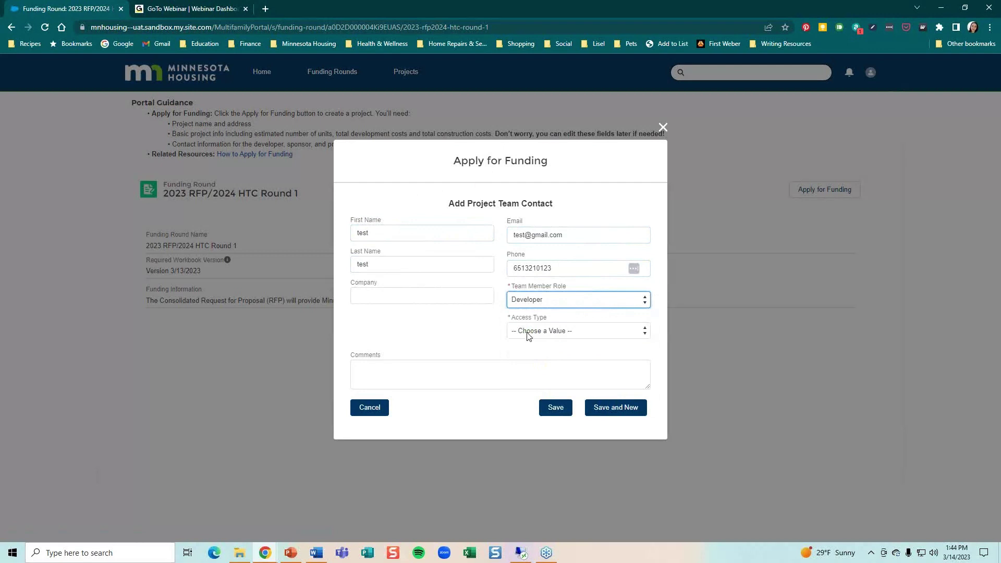
left_click(528, 334)
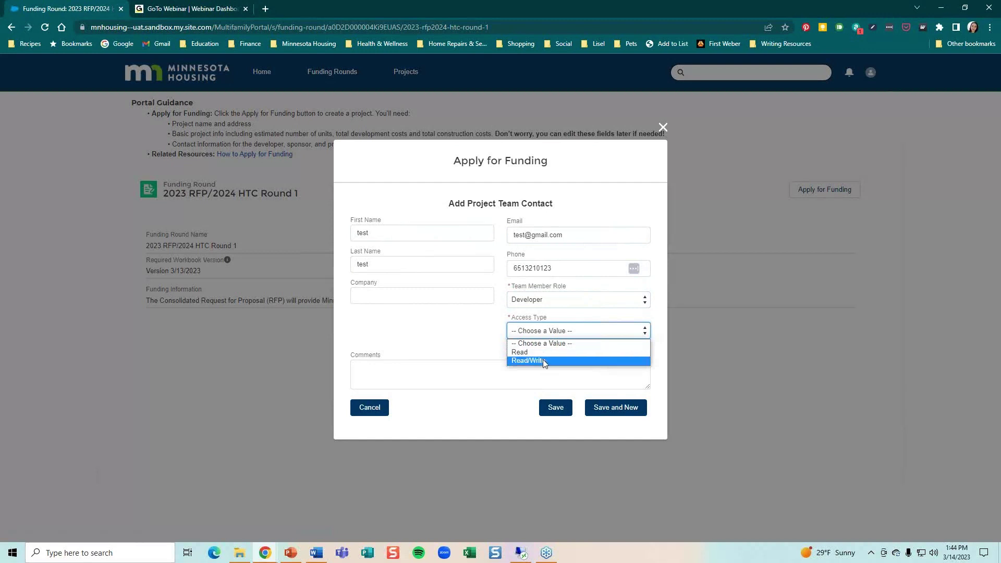
left_click(539, 359)
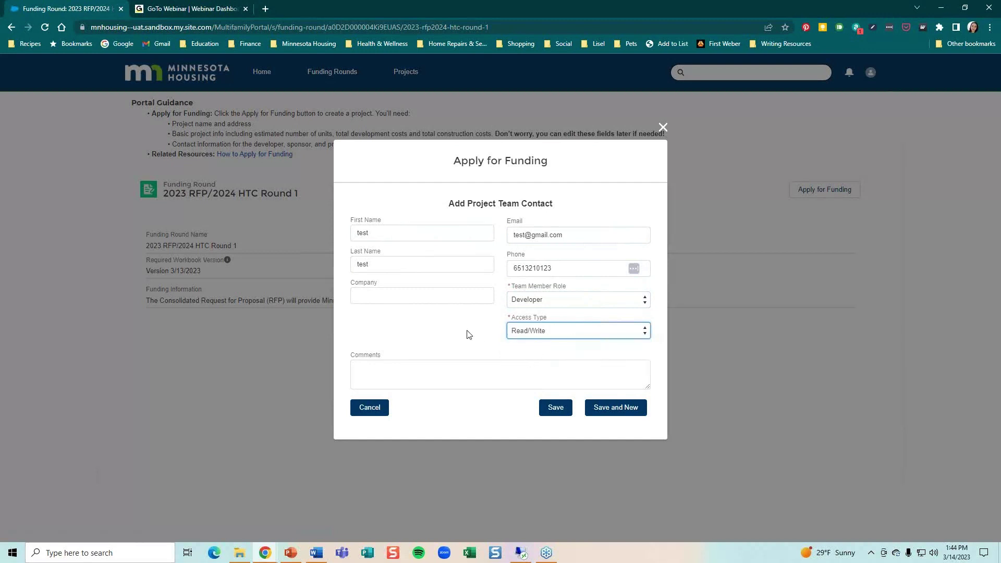
left_click(561, 411)
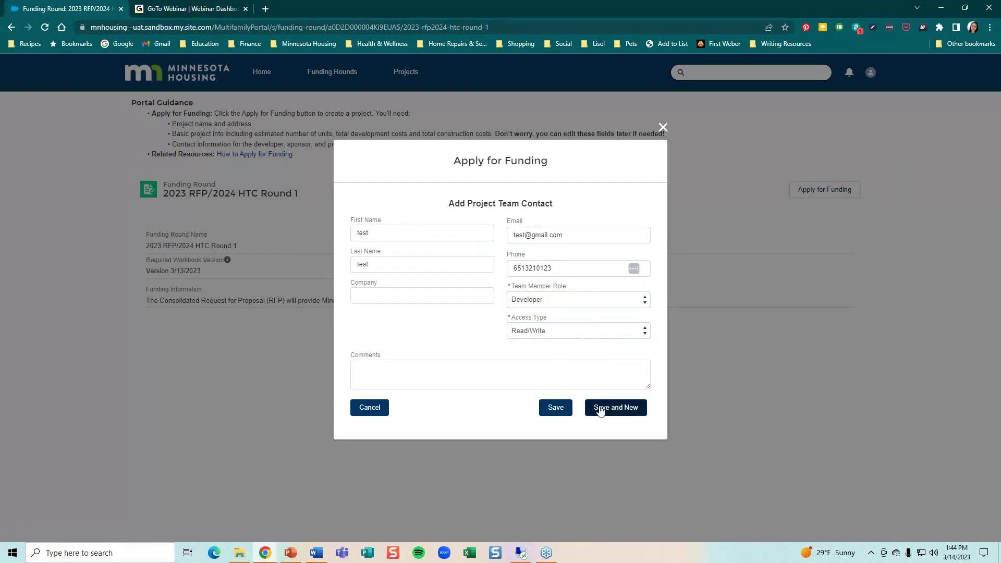
left_click(555, 408)
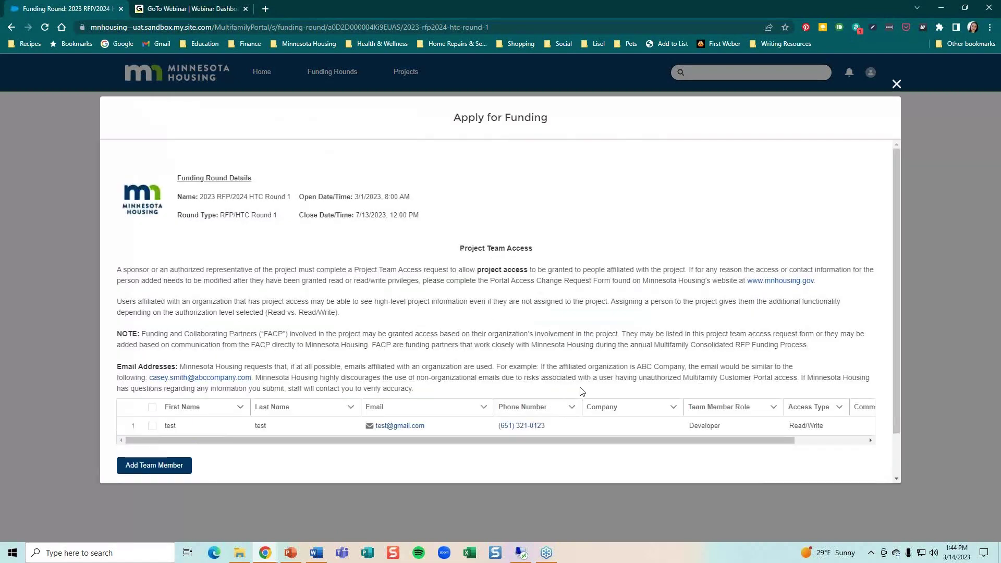
Review the Developer entry in the team table, then finish the wizard to open project 'test'
scroll(580, 385, "down", 1)
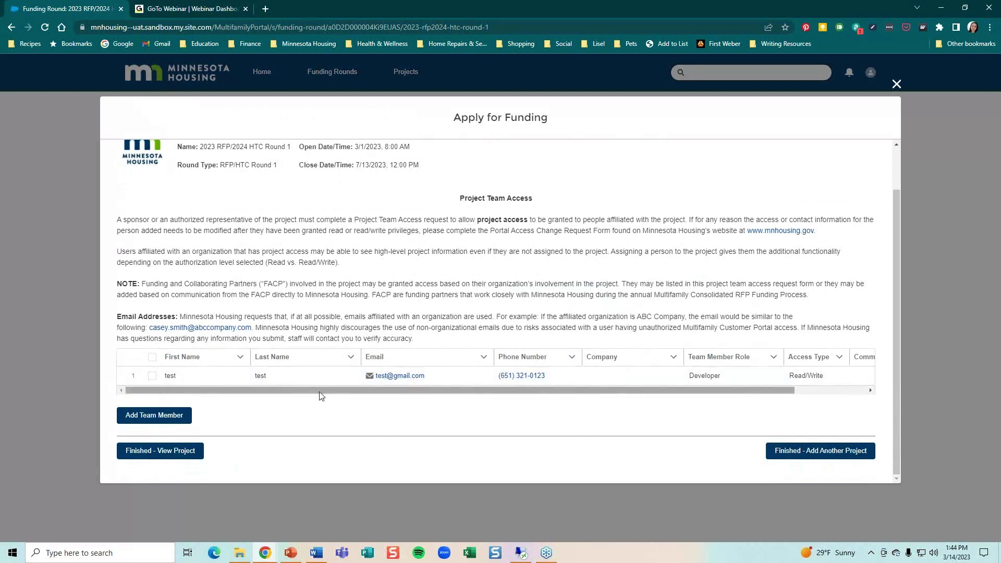
left_click_drag(319, 390, 278, 390)
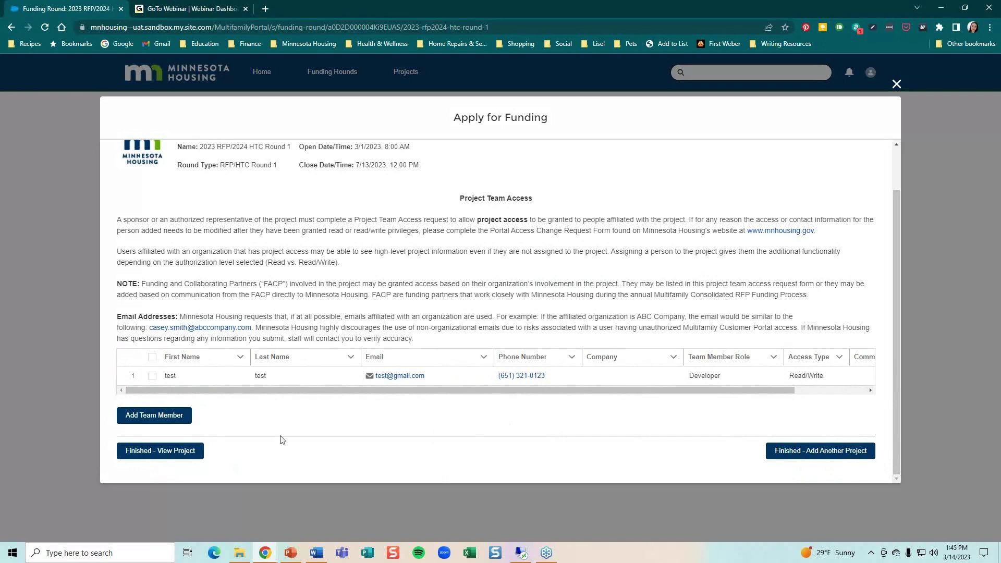
left_click(178, 453)
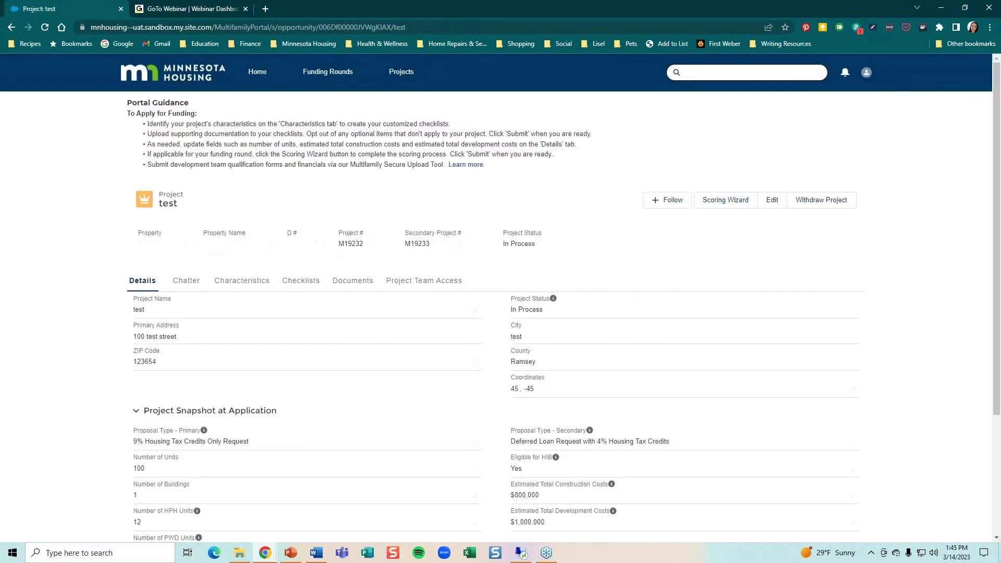
View the 'test' project's Characteristics tab, then go back to the portal Home page
key("alt+Tab")
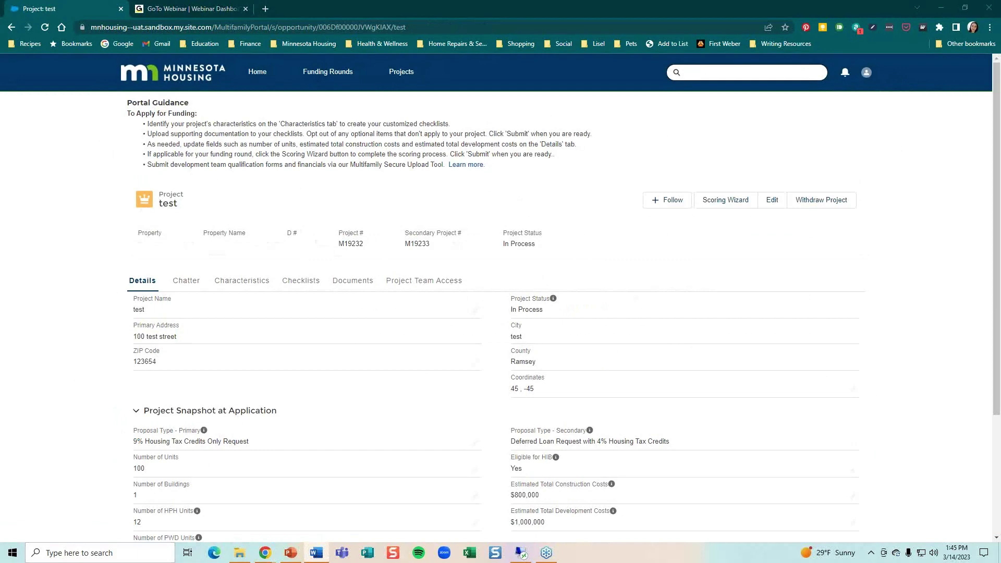
left_click(229, 288)
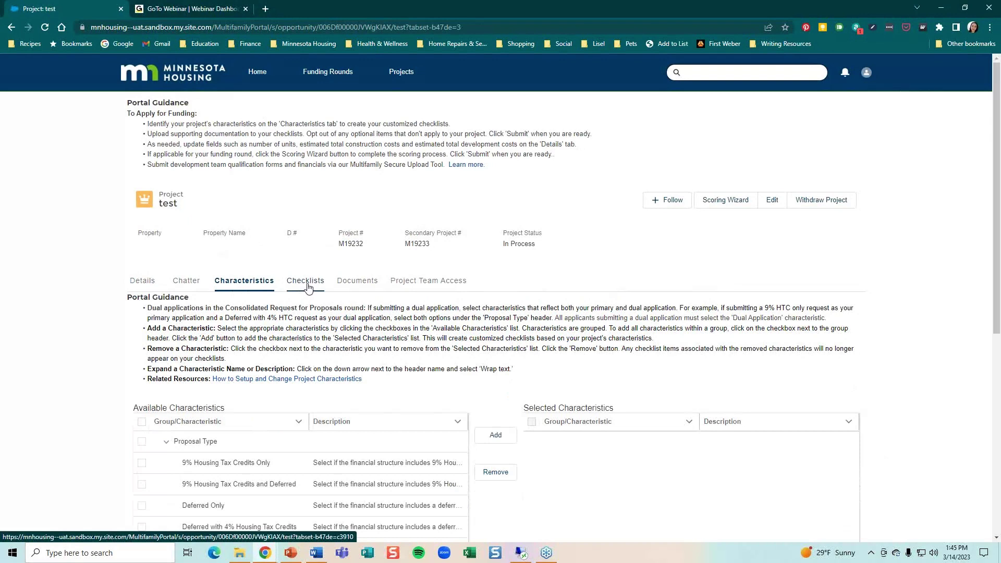
left_click(265, 85)
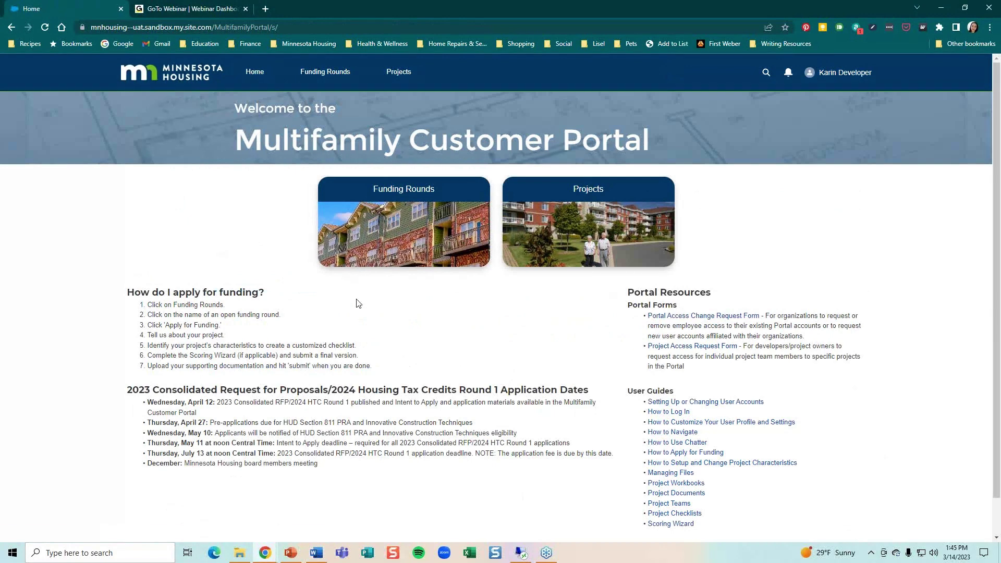
Open the existing Test project (M19230/M19231) from the All Projects list
left_click(403, 78)
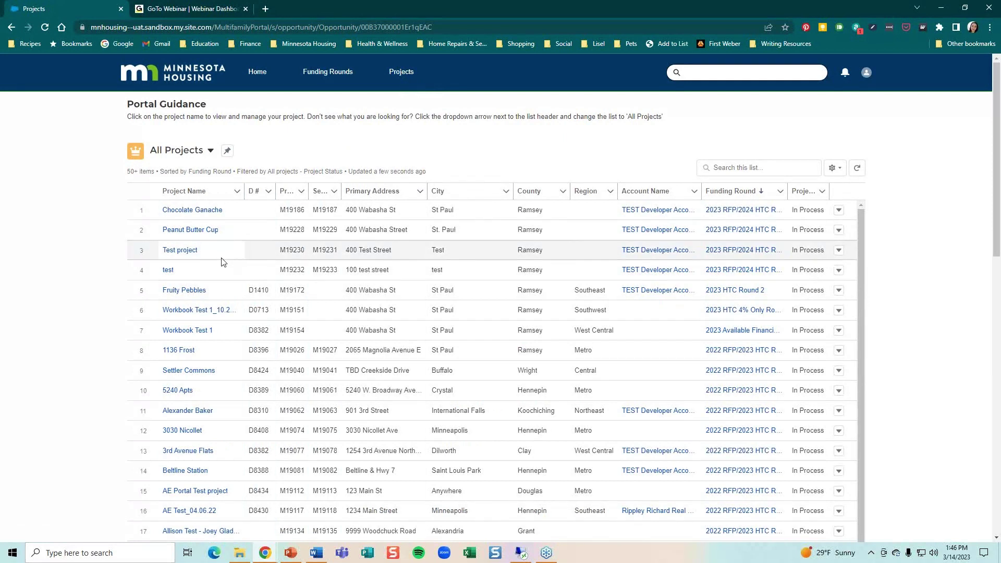
left_click(191, 252)
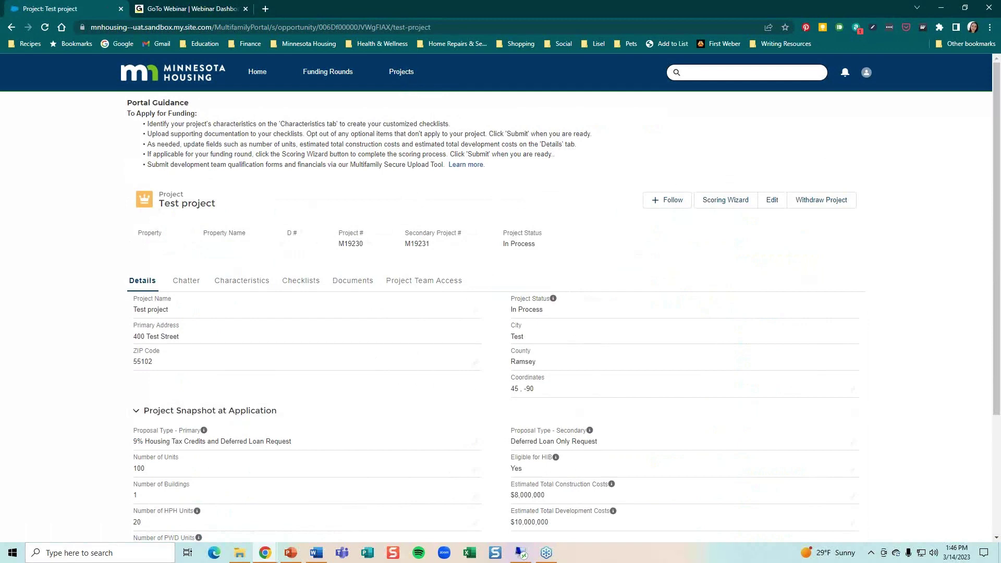
Switch back to the PowerPoint slideshow on slide 7, Resources
key("alt+Tab")
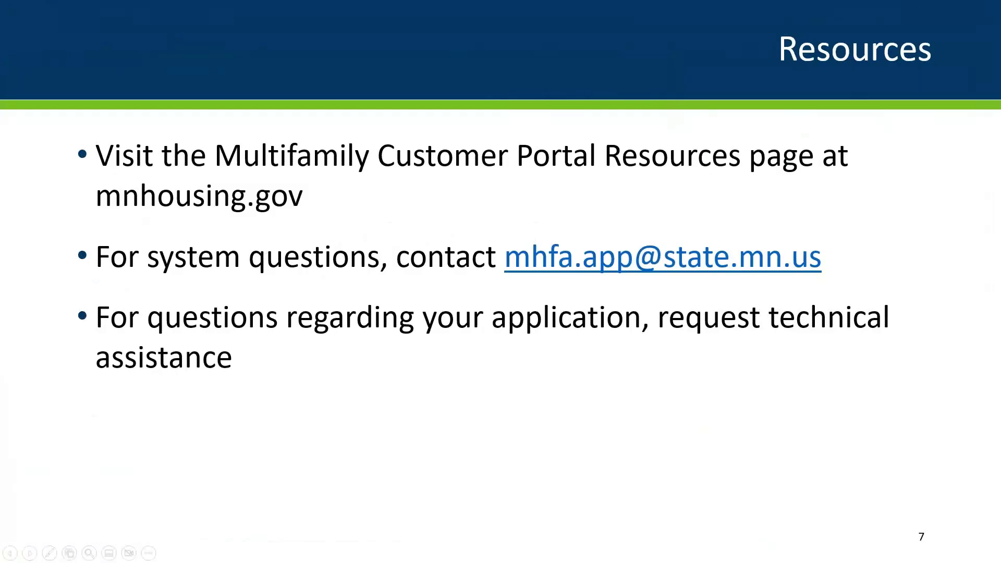